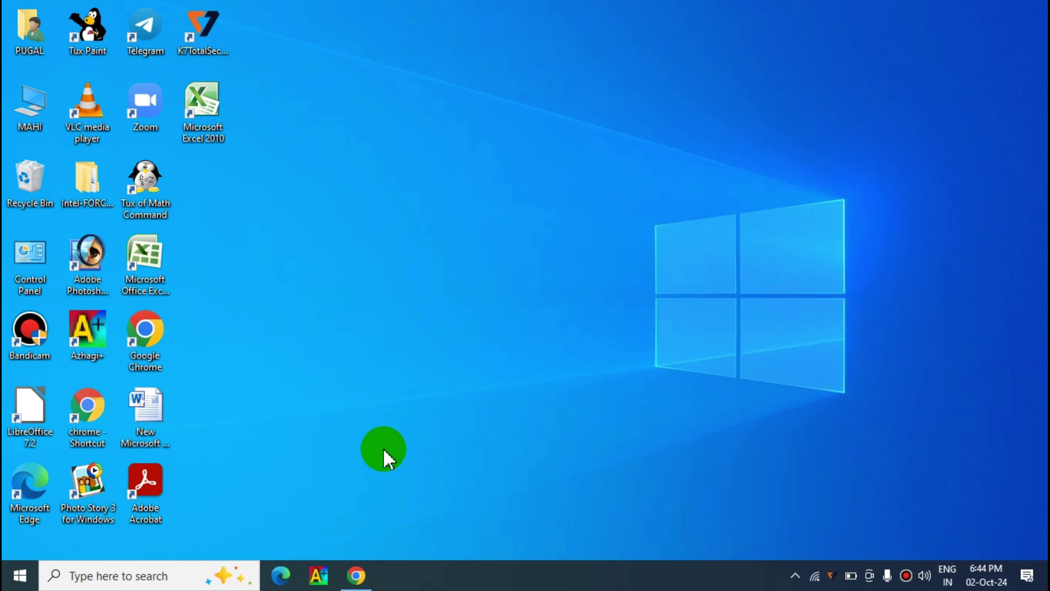
- Open the UDISE+ website from the udise plus search results and reach Login for All Modules
{"action": "left_click", "coordinate": [357, 576]}
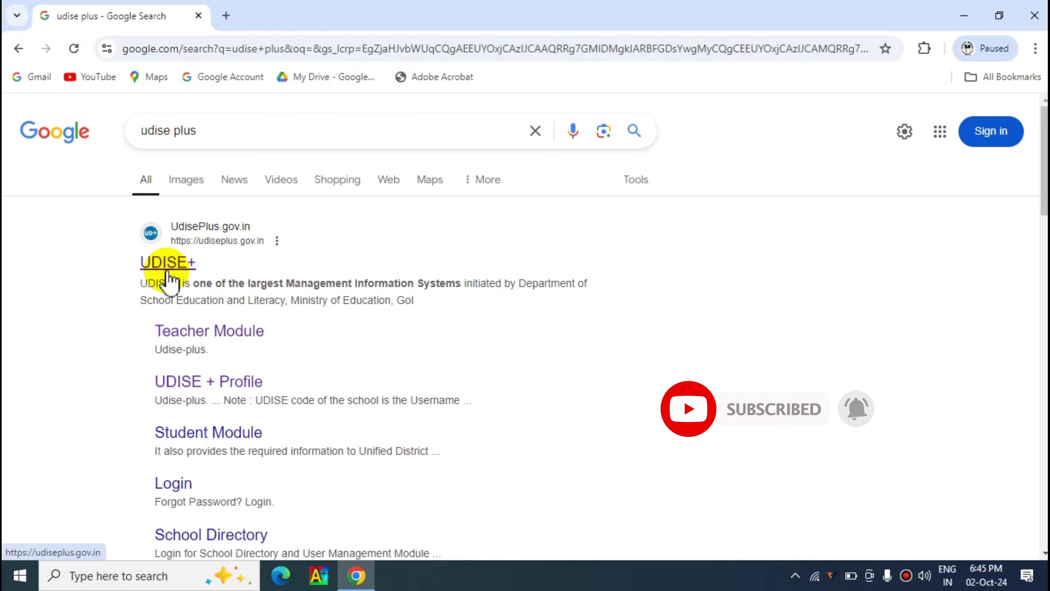
{"action": "left_click", "coordinate": [175, 260]}
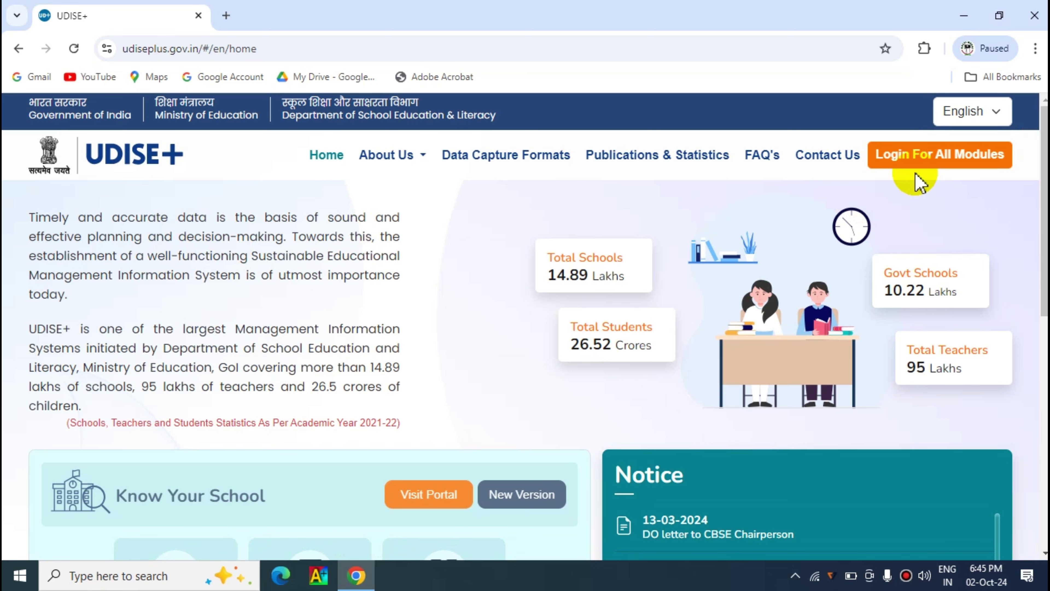
{"action": "left_click", "coordinate": [954, 170]}
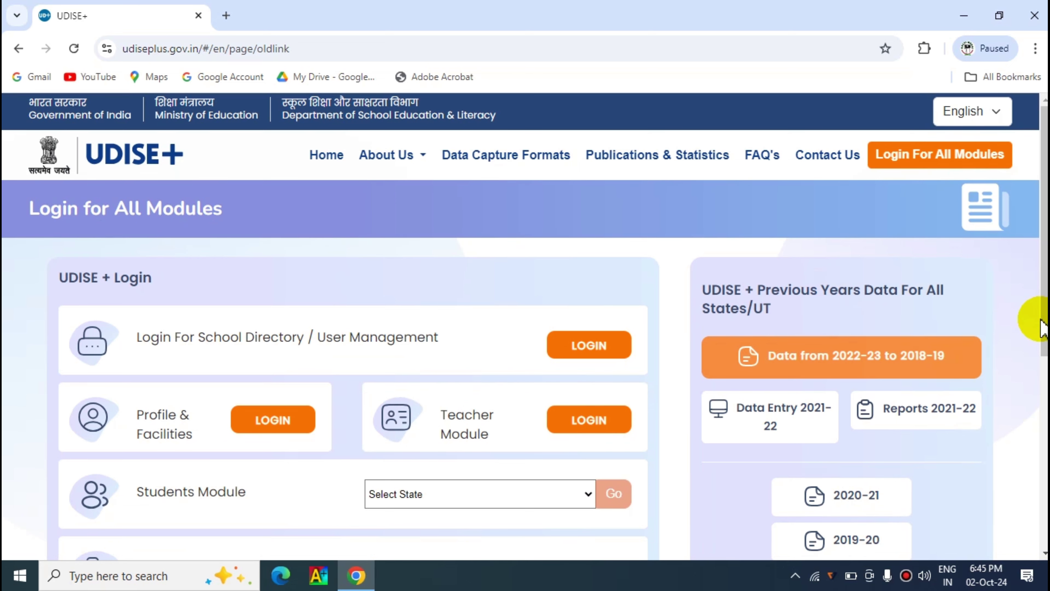
{"action": "scroll", "coordinate": [1043, 321], "scroll_direction": "down", "scroll_amount": 1}
{"action": "scroll", "coordinate": [1043, 321], "scroll_direction": "down", "scroll_amount": 1}
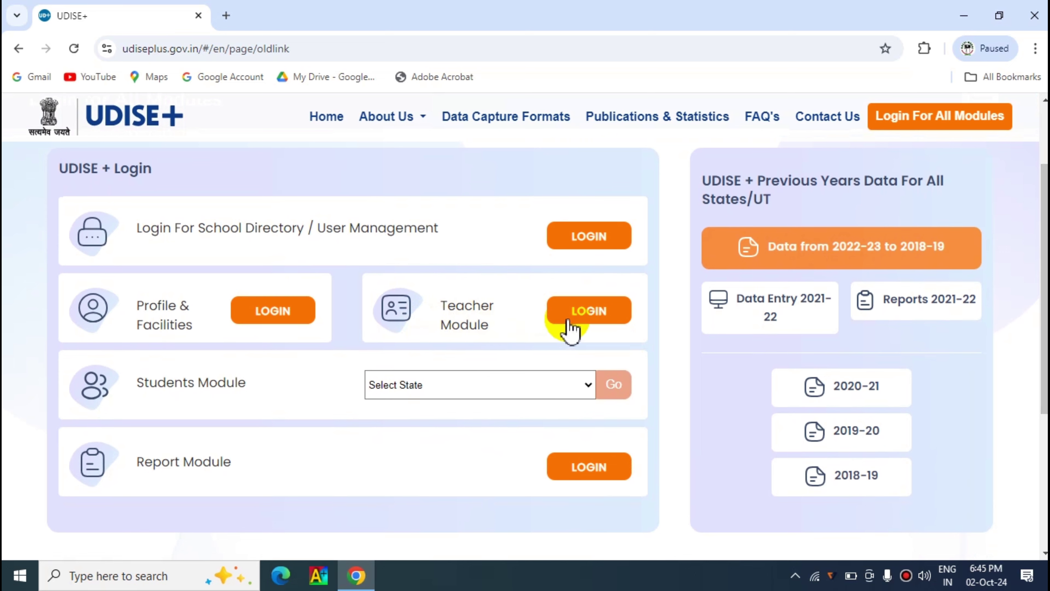
- Sign in to the Teacher Module, entering the displayed captcha code
{"action": "left_click", "coordinate": [597, 317]}
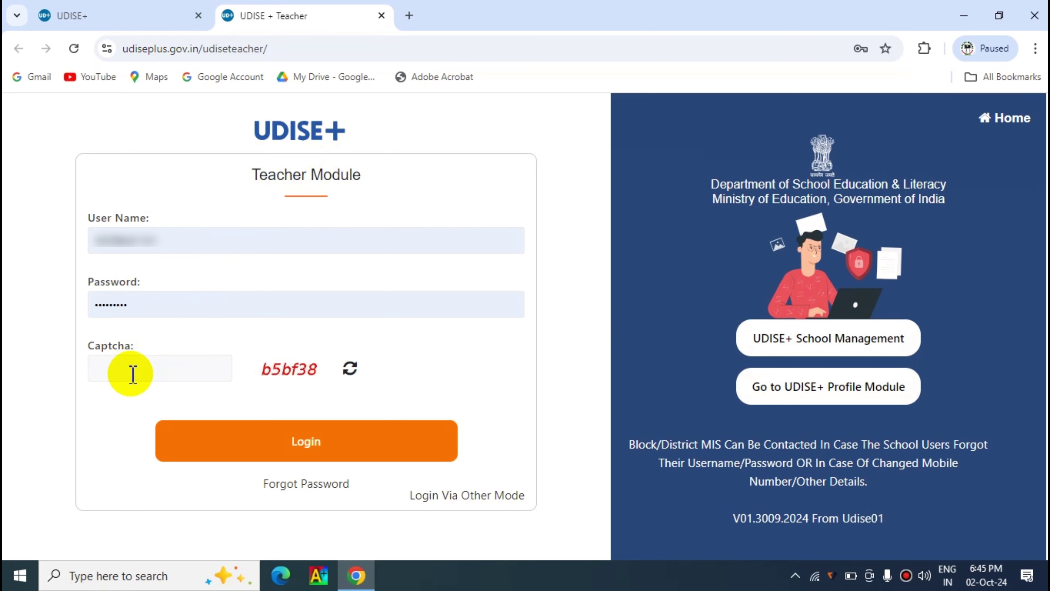
{"action": "left_click", "coordinate": [131, 370]}
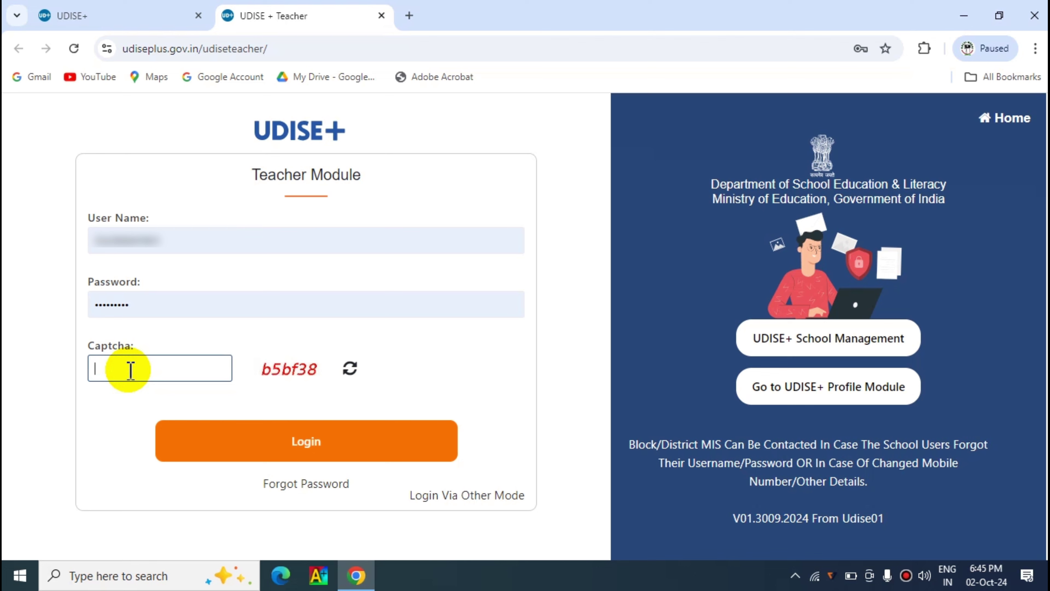
{"action": "type", "text": "b5bf38"}
{"action": "left_click", "coordinate": [311, 447]}
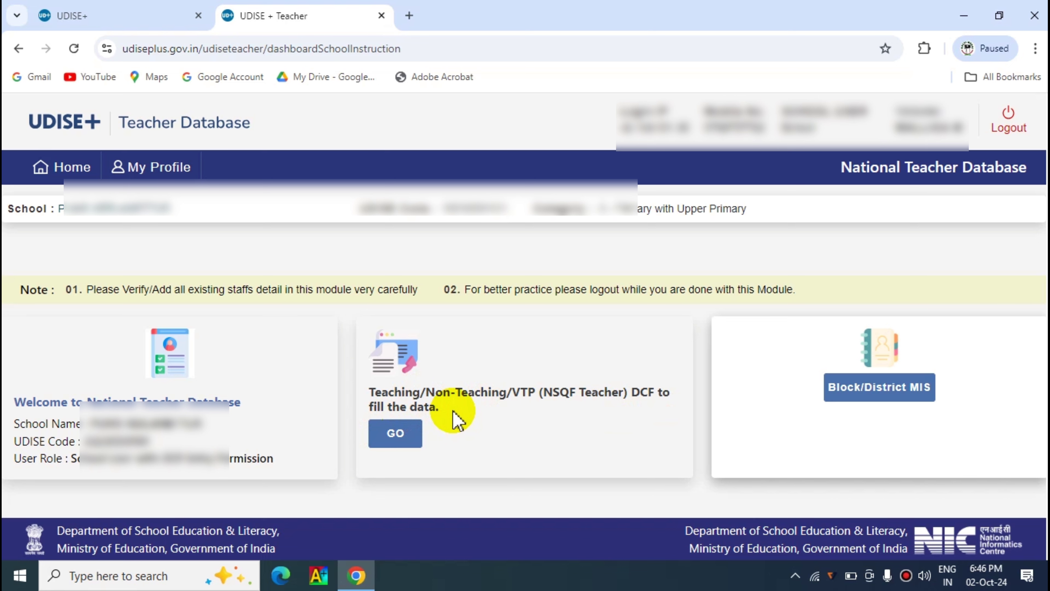
- Open Import Staff from the Teaching/Non-Teaching DCF Staff Summary Report
{"action": "left_click", "coordinate": [399, 441]}
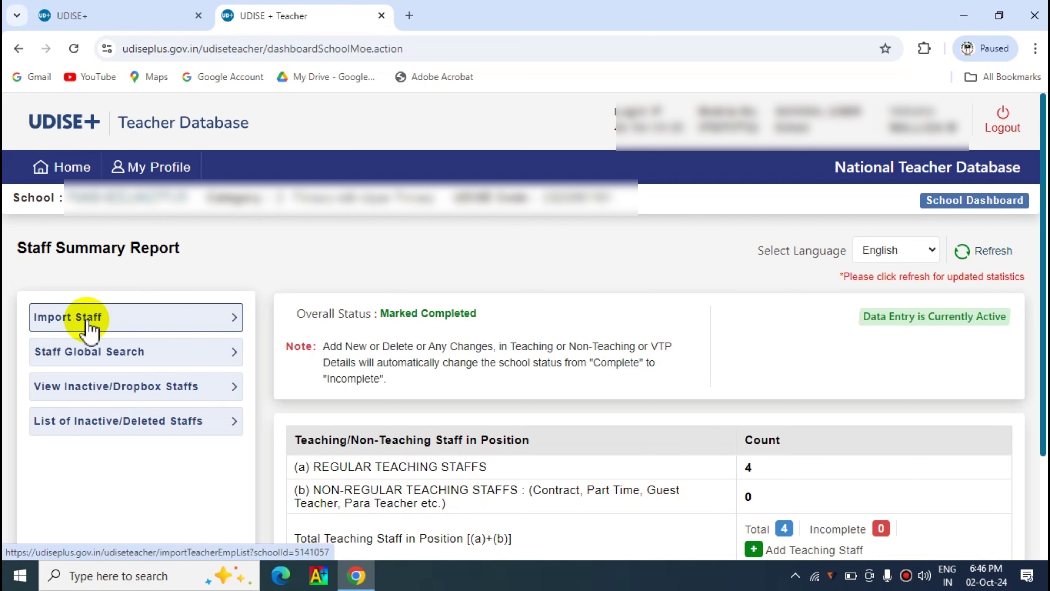
{"action": "left_click", "coordinate": [88, 325]}
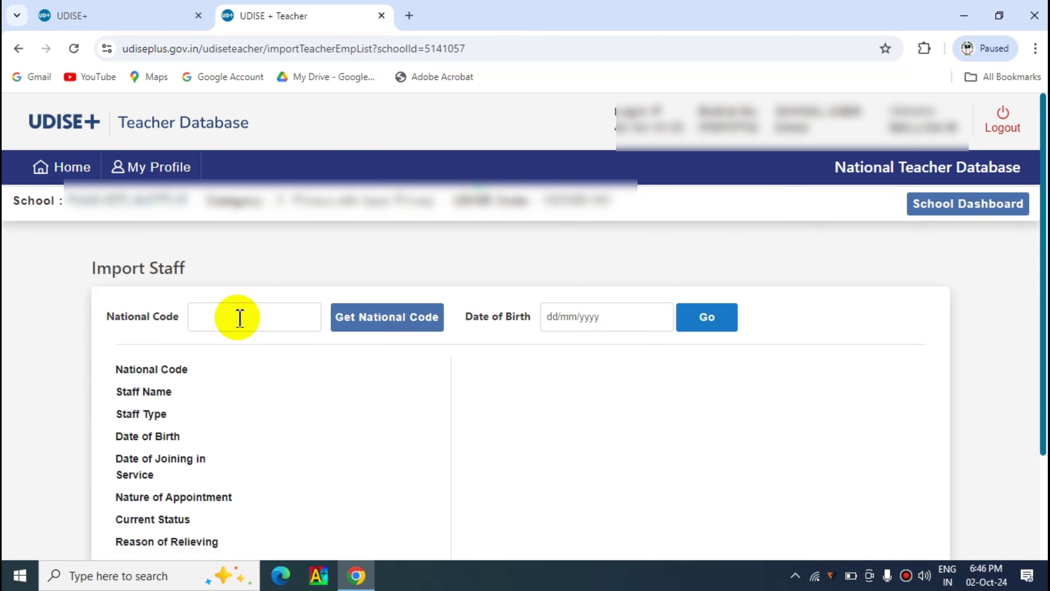
{"action": "left_click", "coordinate": [238, 317]}
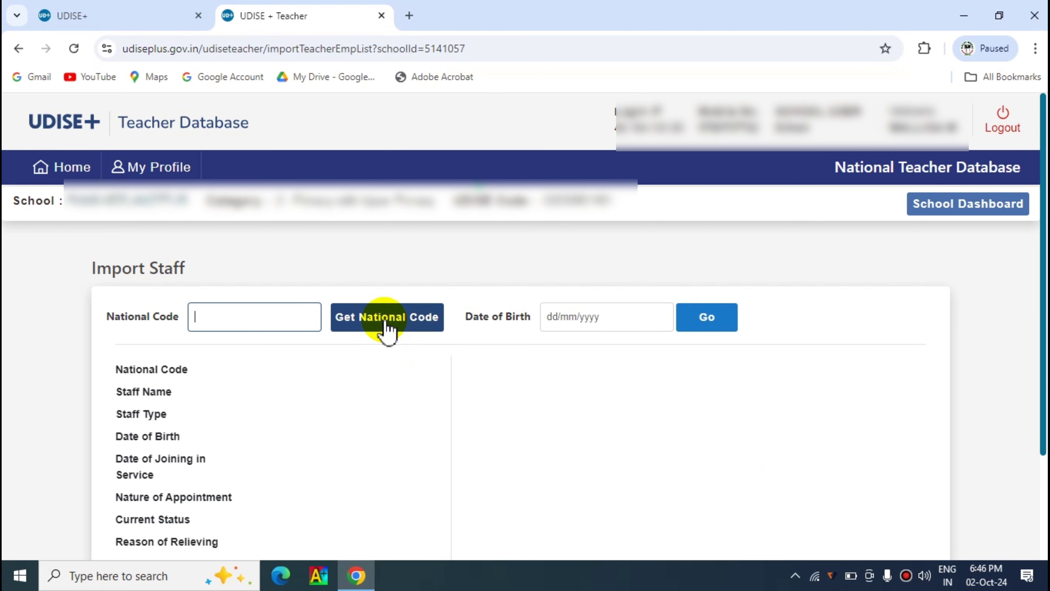
- Search for the teacher's National Code using their Aadhaar number and birth date, then dismiss it
{"action": "left_click", "coordinate": [387, 327]}
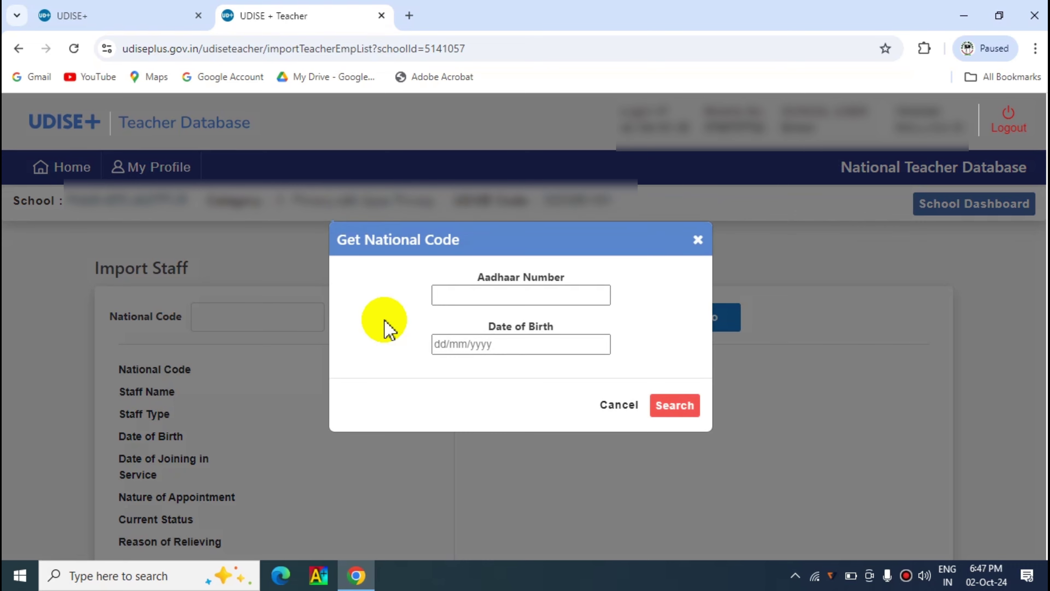
{"action": "left_click", "coordinate": [458, 293]}
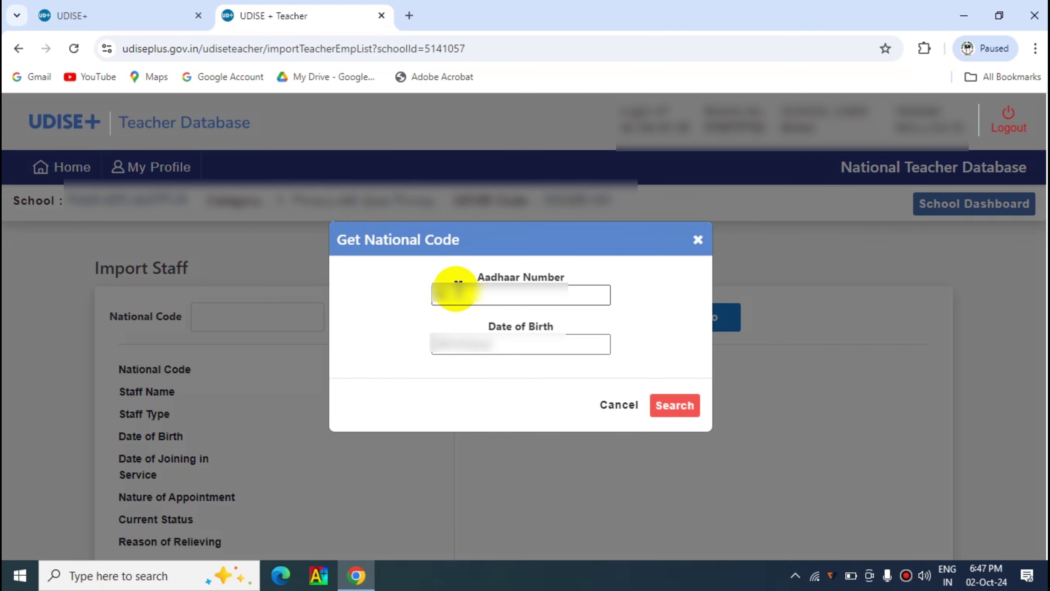
{"action": "type", "text": "12345678"}
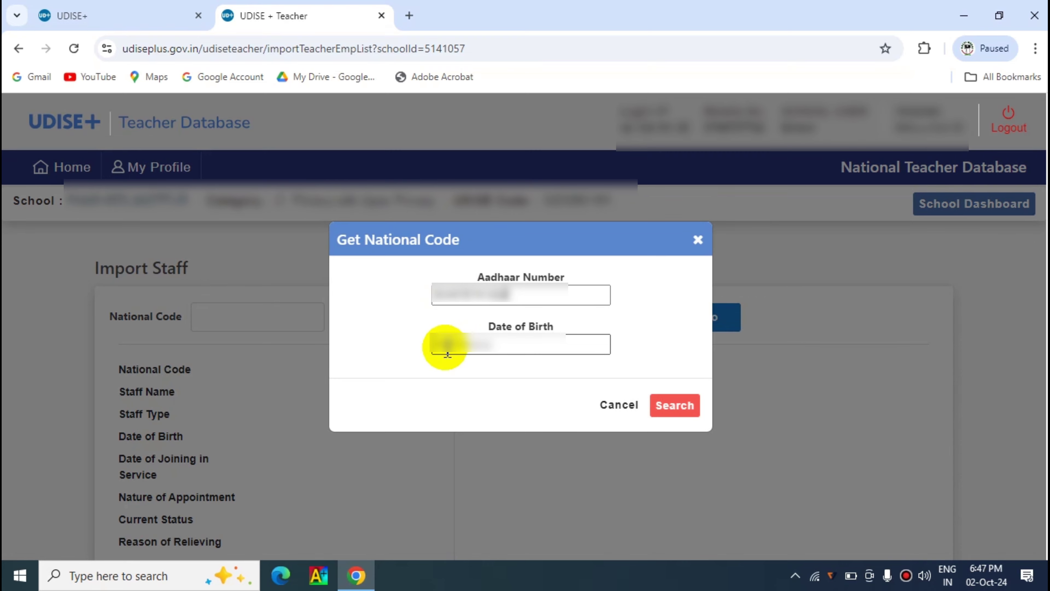
{"action": "left_click", "coordinate": [446, 350]}
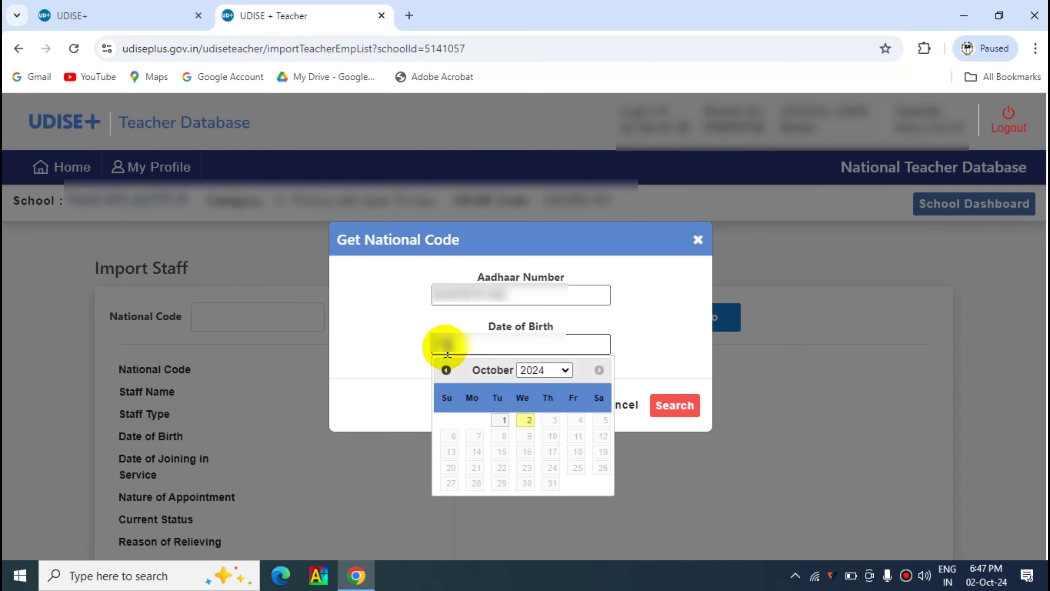
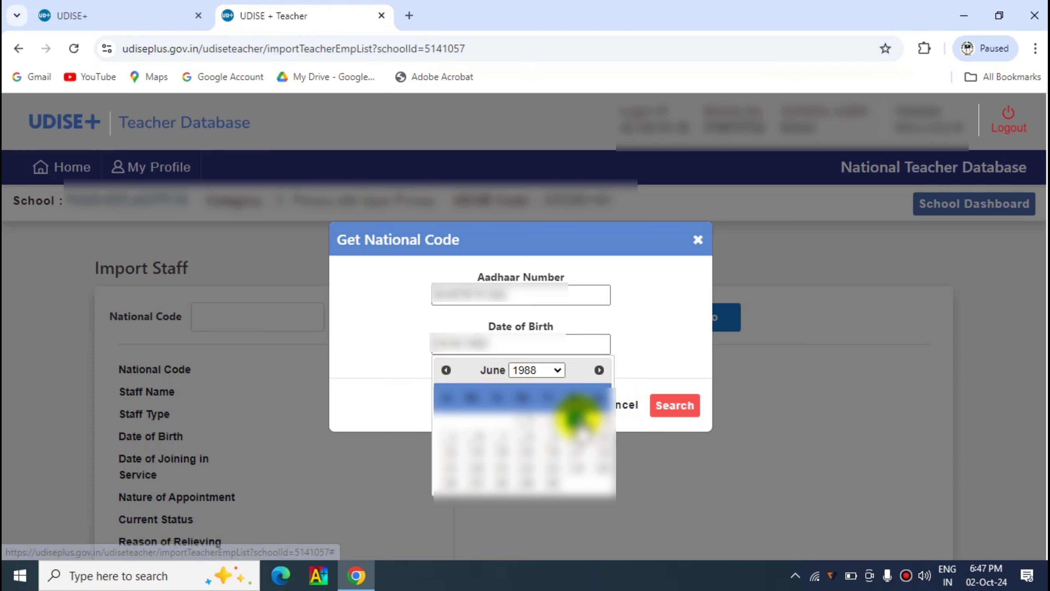
{"action": "left_click", "coordinate": [579, 415]}
{"action": "left_click", "coordinate": [672, 406]}
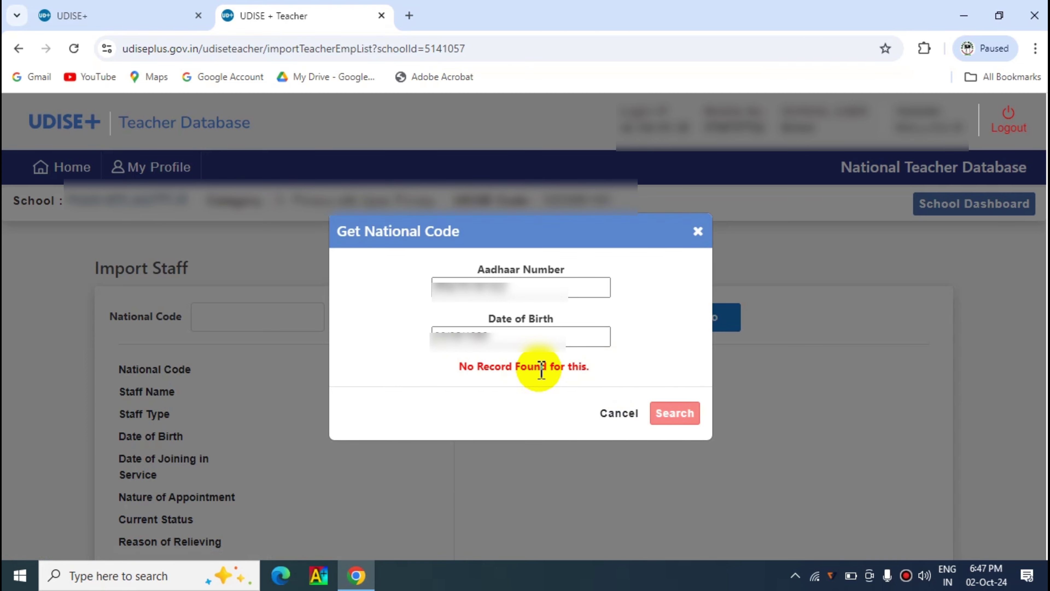
{"action": "left_click", "coordinate": [698, 231]}
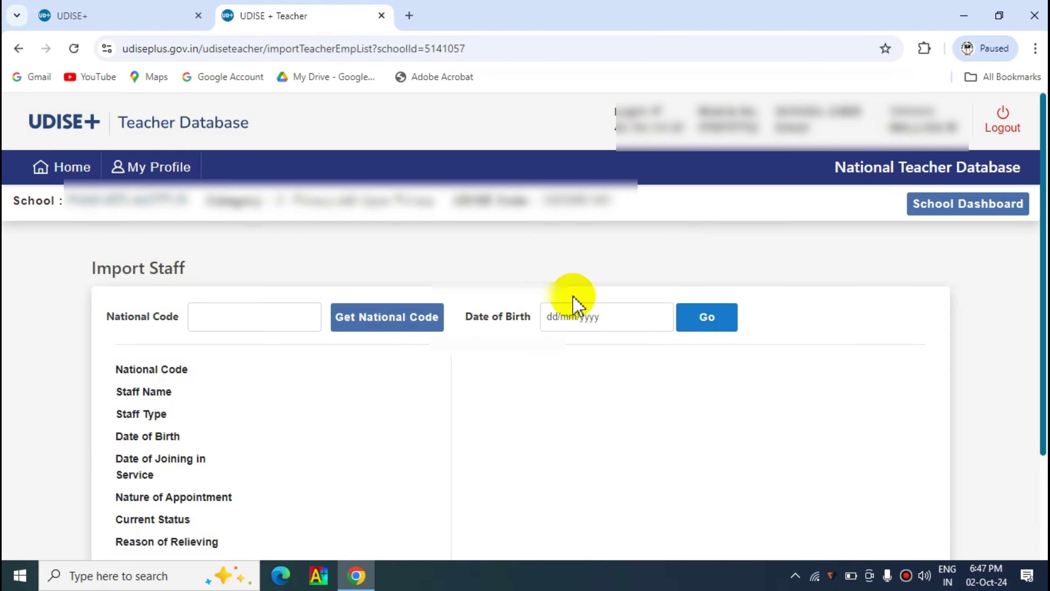
- View the Staff Summary Report's list of all 4 teaching staff, then go back Home
{"action": "left_click", "coordinate": [68, 168]}
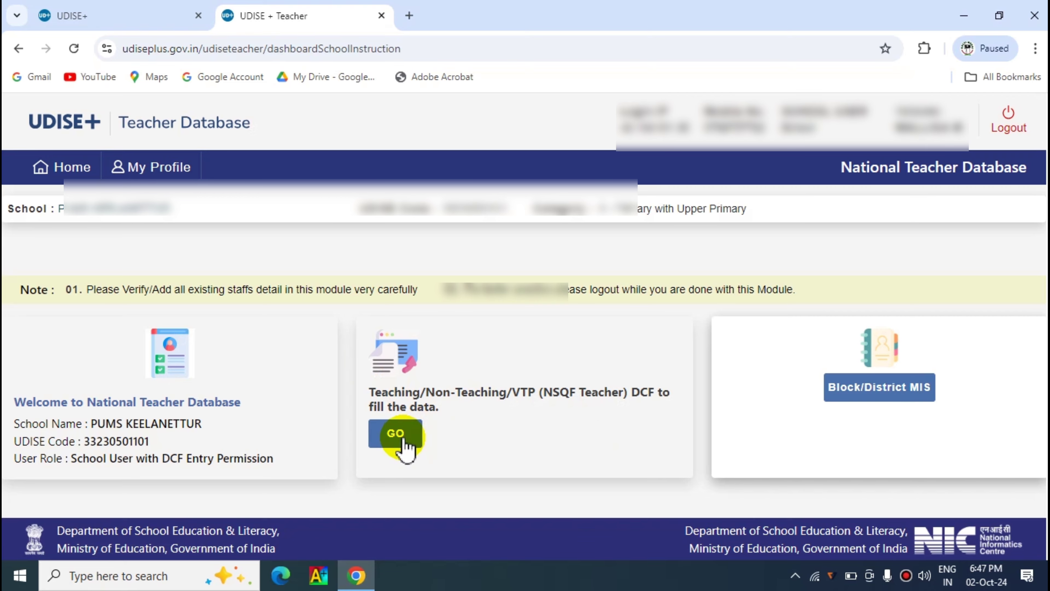
{"action": "left_click", "coordinate": [400, 439]}
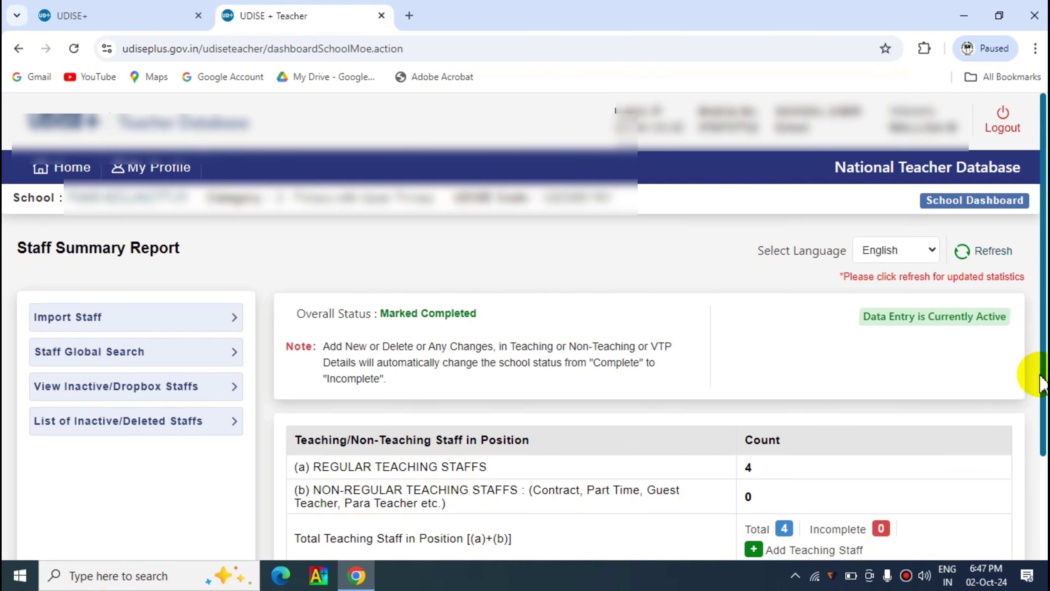
{"action": "left_click_drag", "start_coordinate": [1039, 387], "coordinate": [1032, 434]}
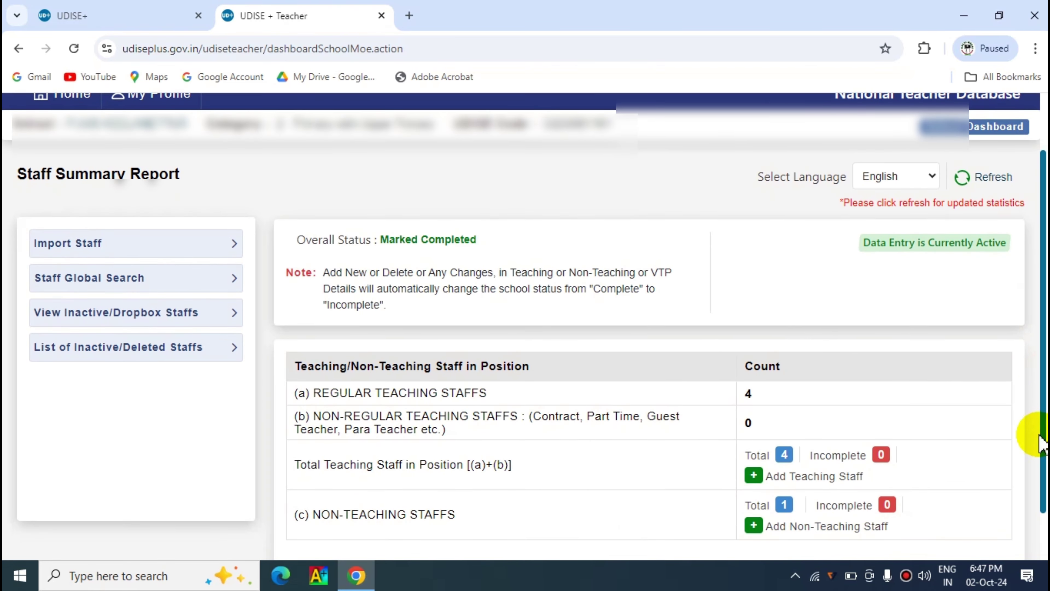
{"action": "left_click", "coordinate": [786, 455]}
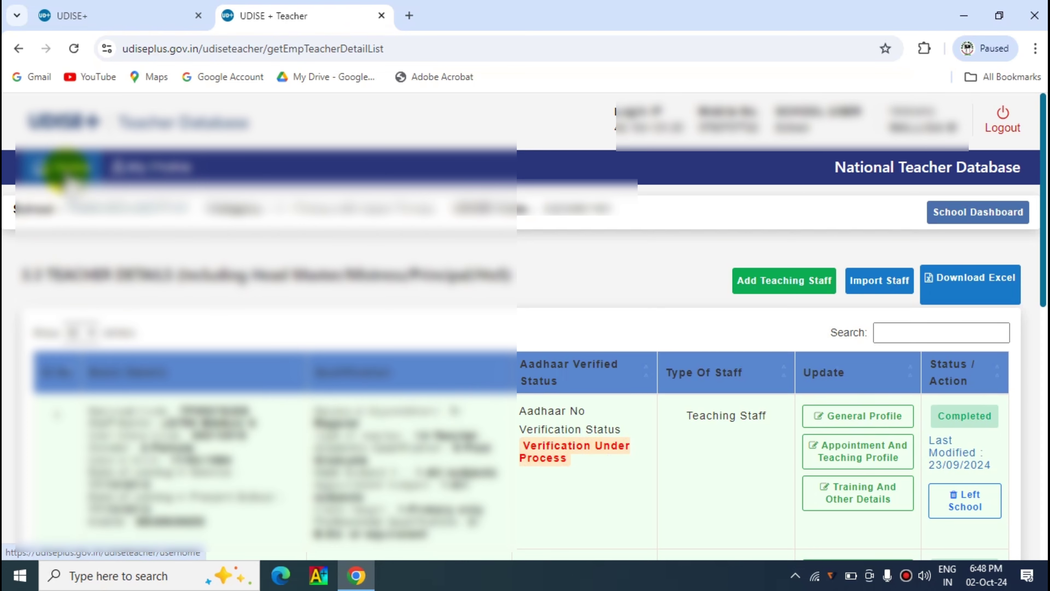
{"action": "left_click", "coordinate": [66, 169]}
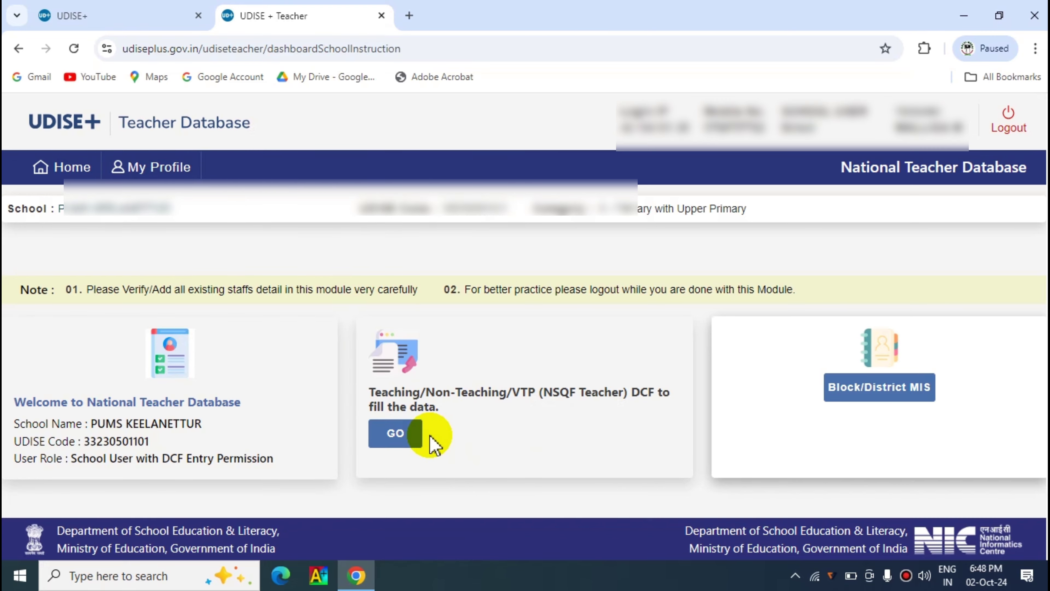
- Open the inactive/dropbox staff page and enter UDISE code 33 under Option 1
{"action": "left_click", "coordinate": [397, 439]}
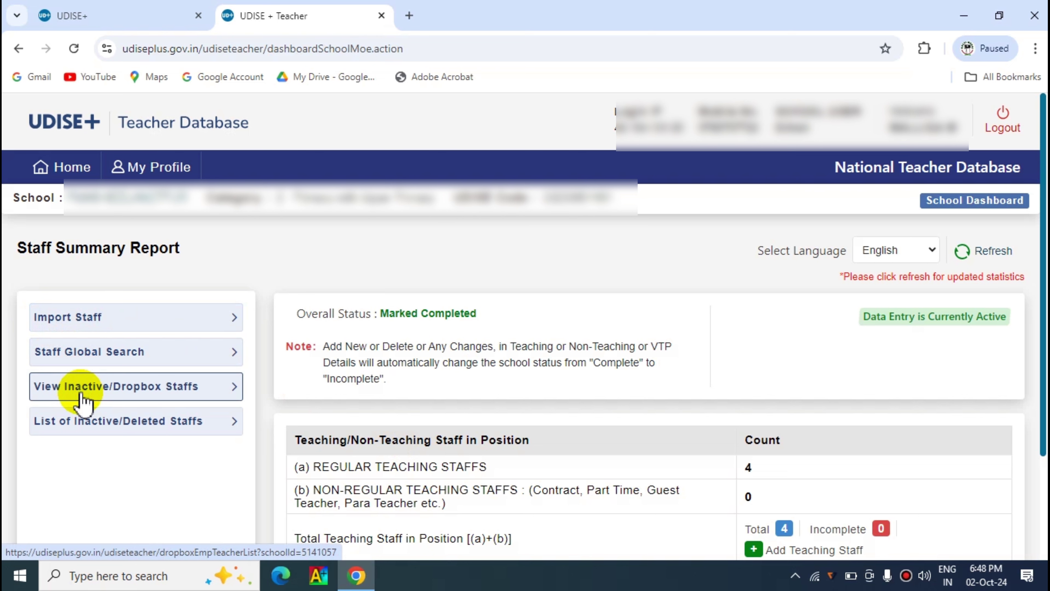
{"action": "left_click", "coordinate": [128, 391]}
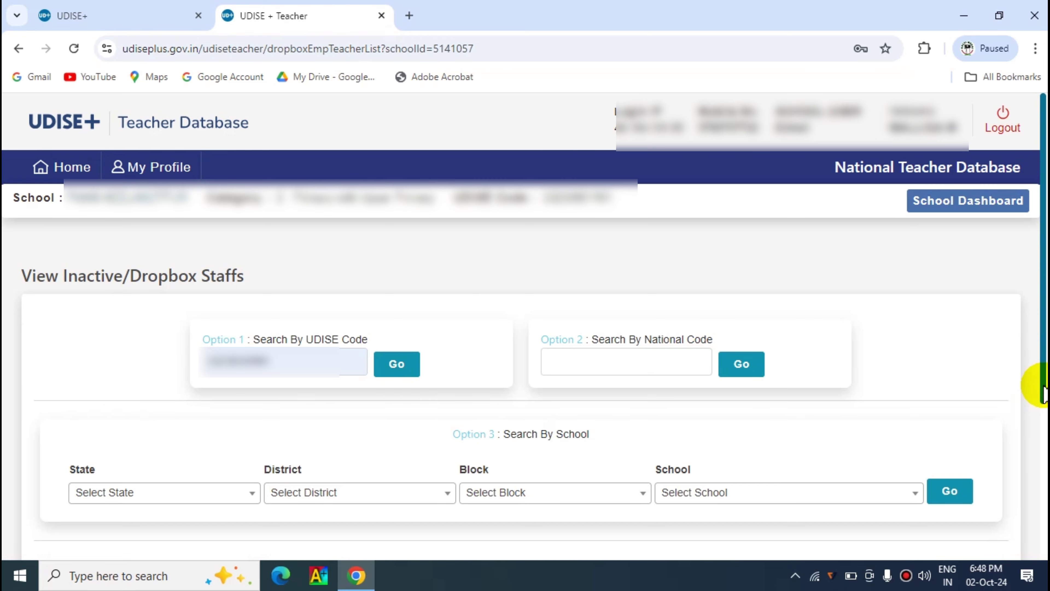
{"action": "left_click_drag", "start_coordinate": [1044, 393], "coordinate": [1044, 439]}
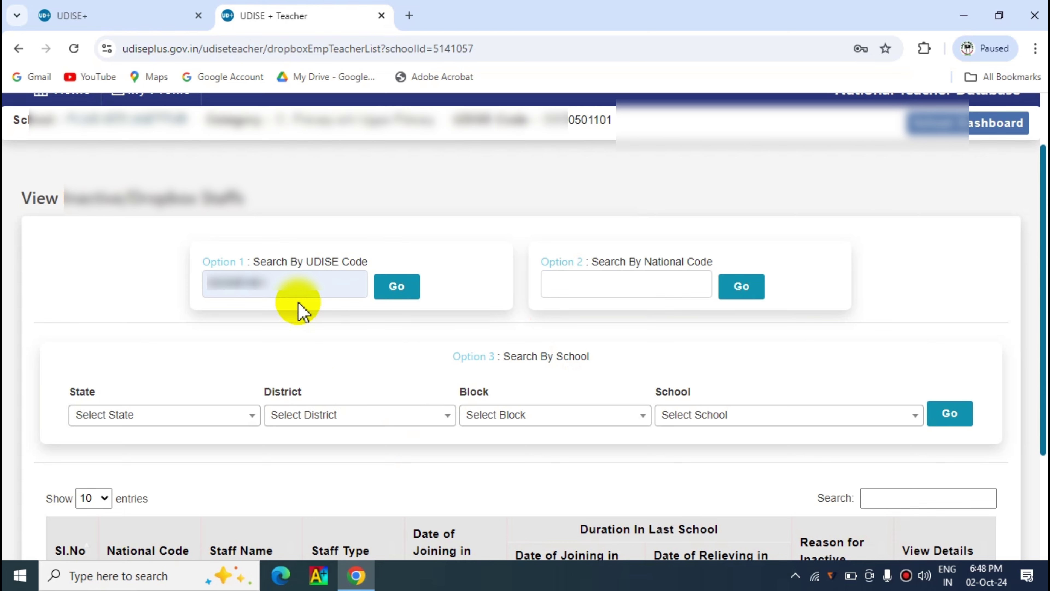
{"action": "left_click", "coordinate": [287, 289]}
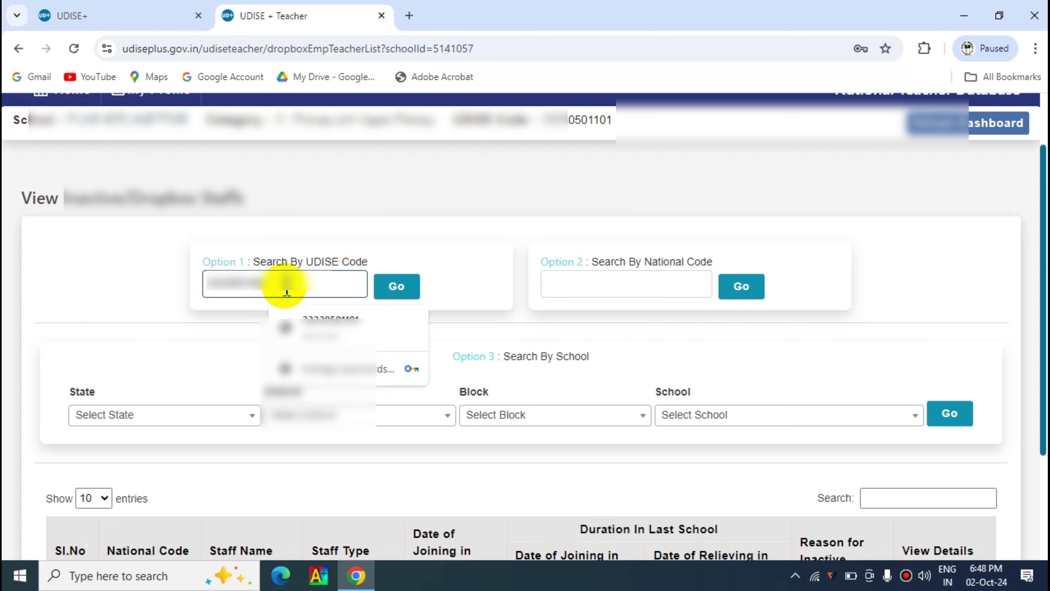
{"action": "type", "text": "3"}
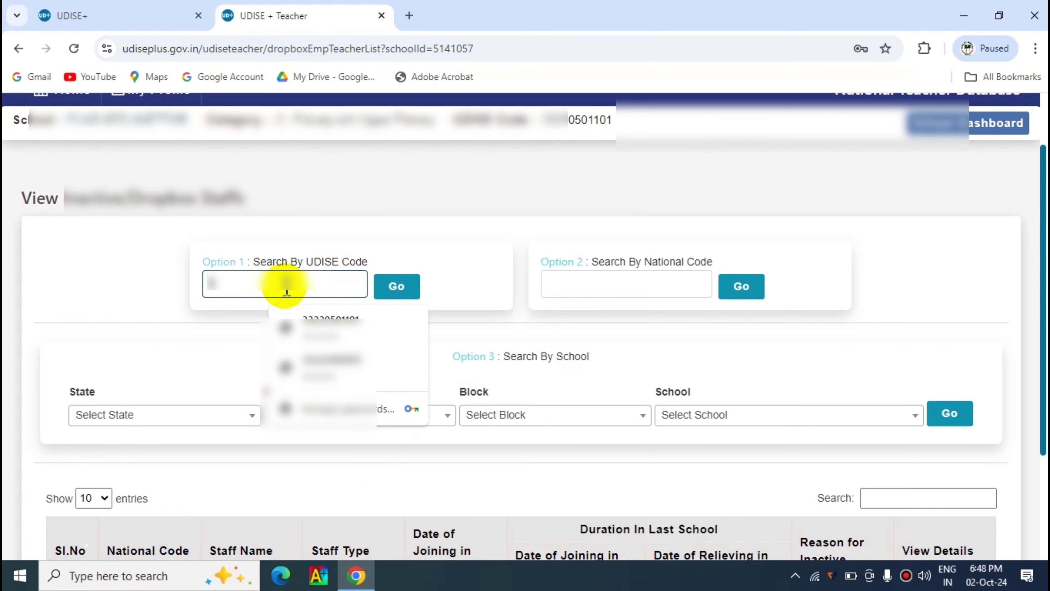
{"action": "type", "text": "3"}
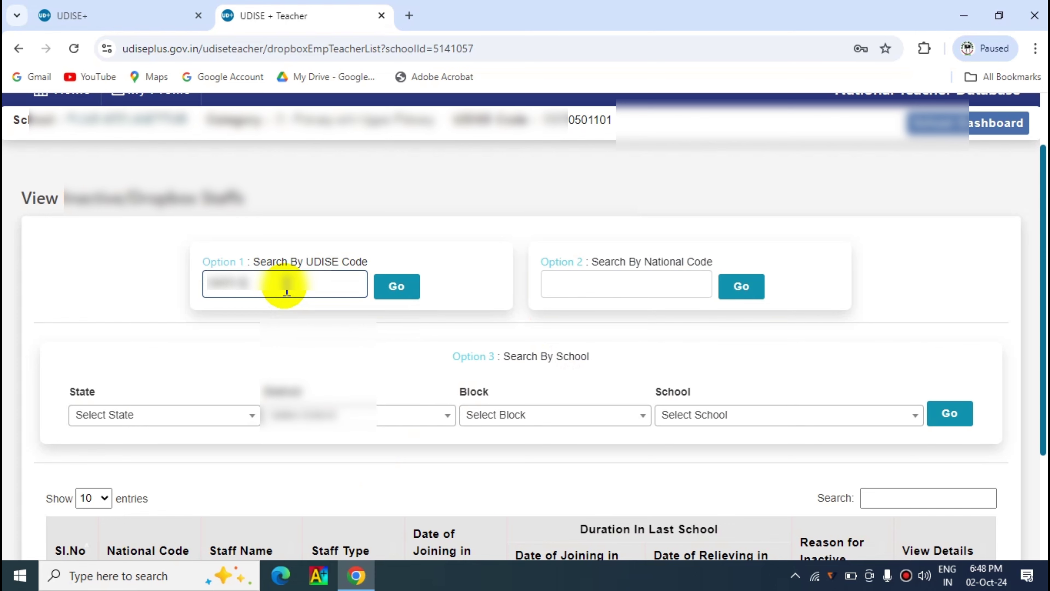
- Search dropbox staff by the UDISE code and review the three listed teaching staff
{"action": "left_click", "coordinate": [399, 289]}
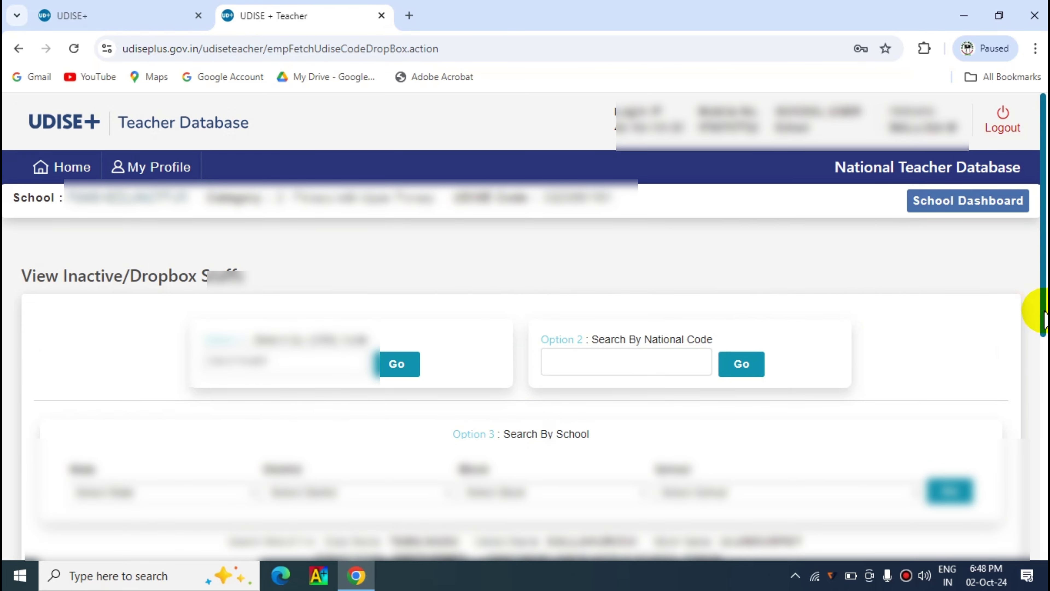
{"action": "left_click_drag", "start_coordinate": [1043, 321], "coordinate": [1041, 540]}
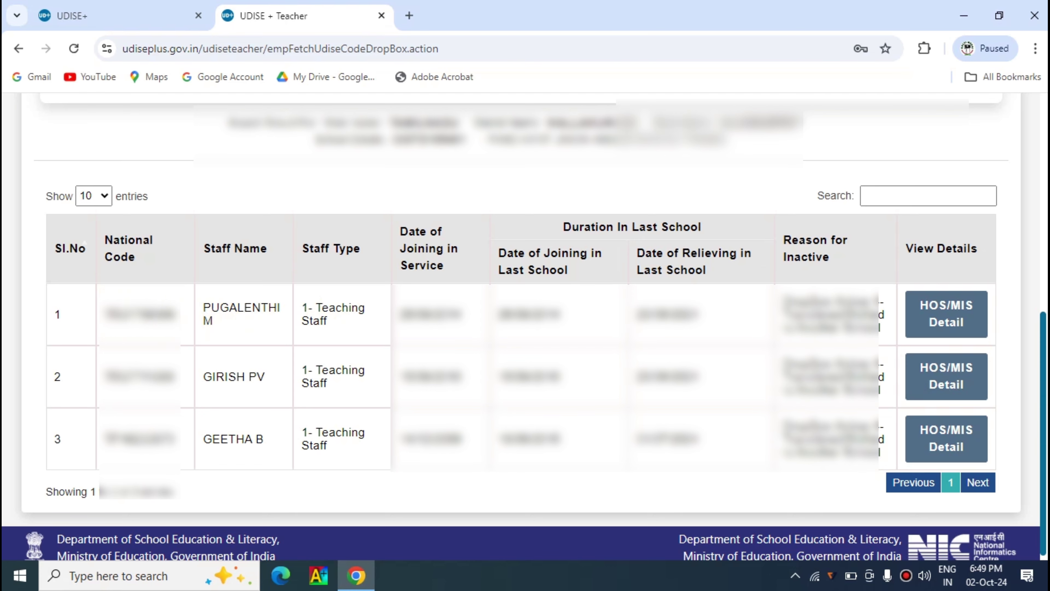
{"action": "scroll", "coordinate": [1031, 434], "scroll_direction": "up", "scroll_amount": 6}
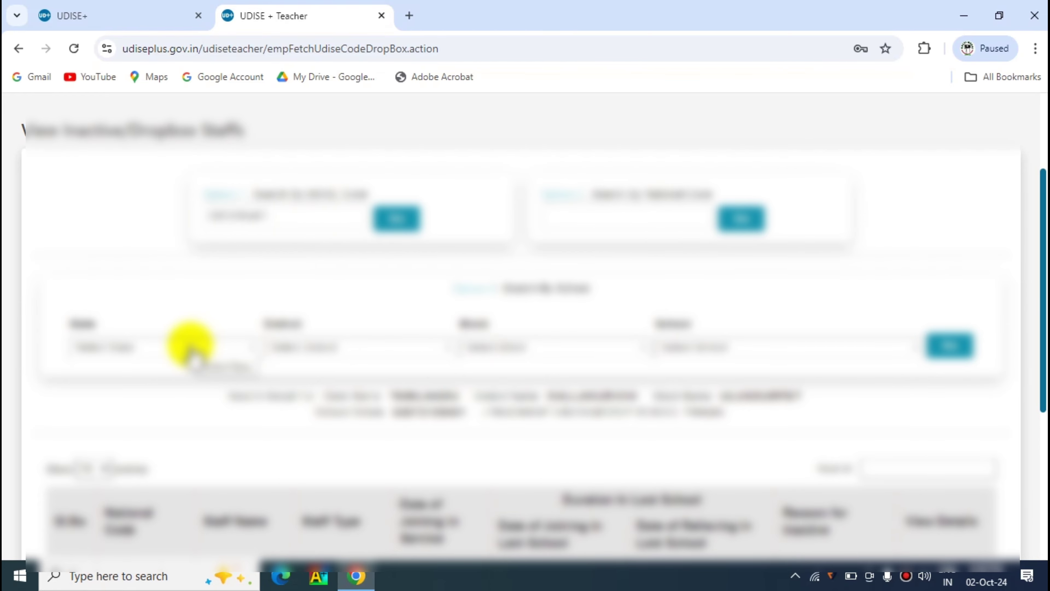
- Under Option 3, choose State TAMILNADU and District KALLAKURICHI
{"action": "left_click", "coordinate": [191, 352]}
{"action": "type", "text": "tami"}
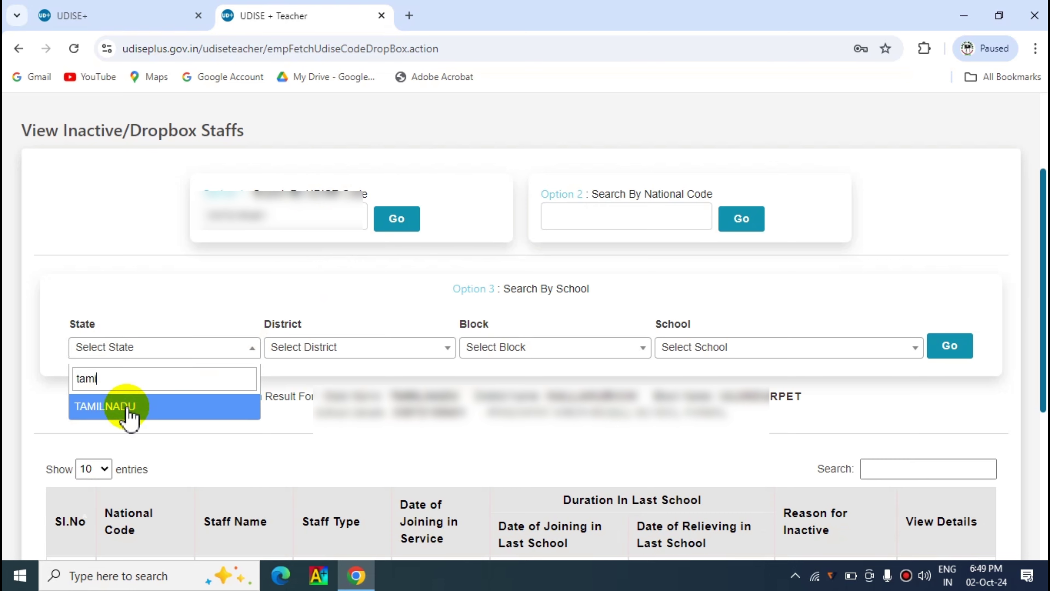
{"action": "left_click", "coordinate": [128, 408]}
{"action": "left_click", "coordinate": [351, 350]}
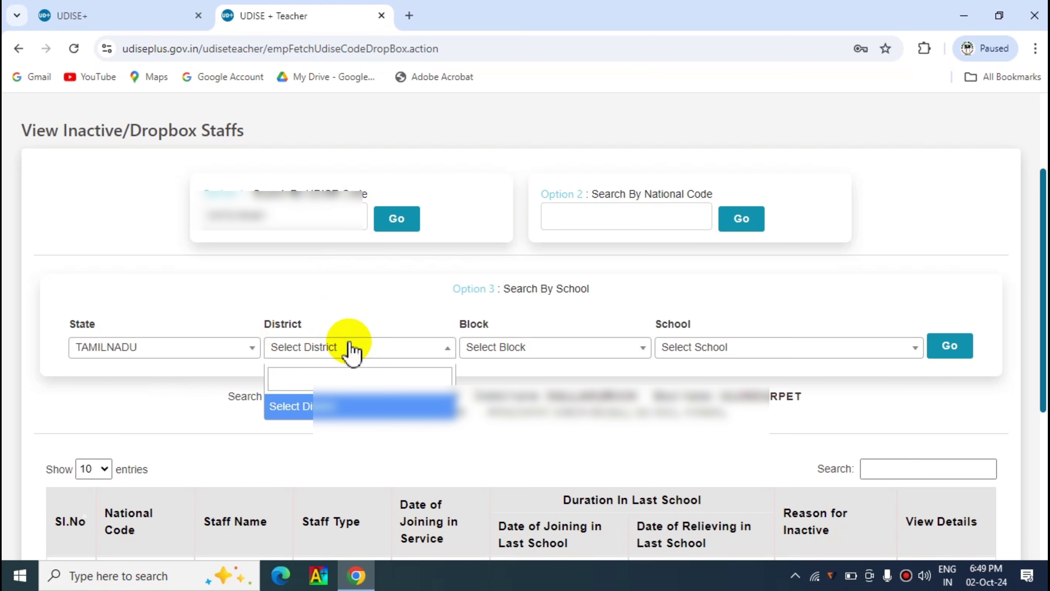
{"action": "left_click", "coordinate": [350, 348]}
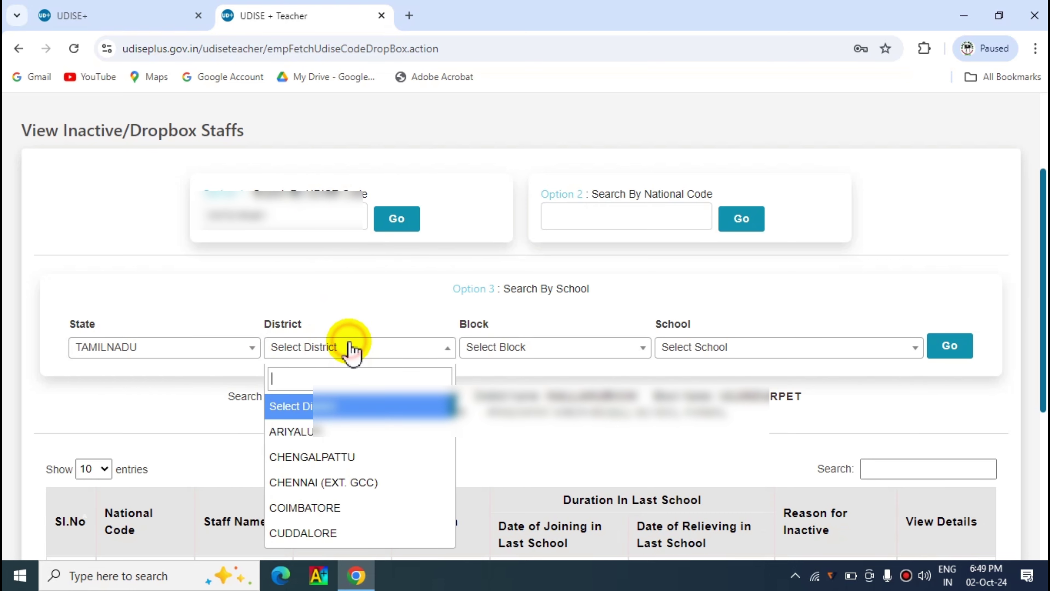
{"action": "type", "text": "kal"}
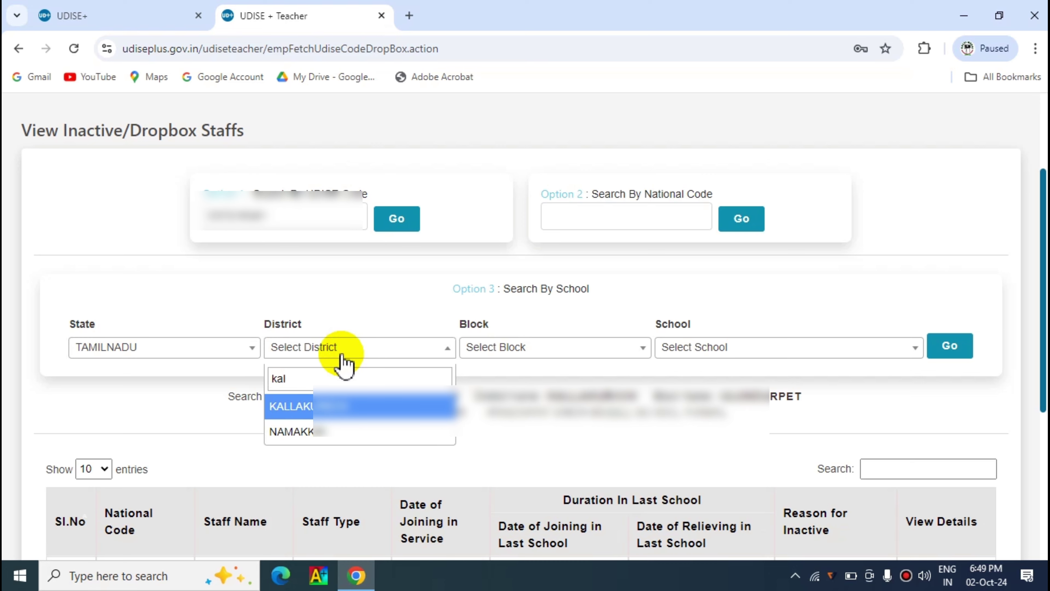
{"action": "left_click", "coordinate": [327, 408]}
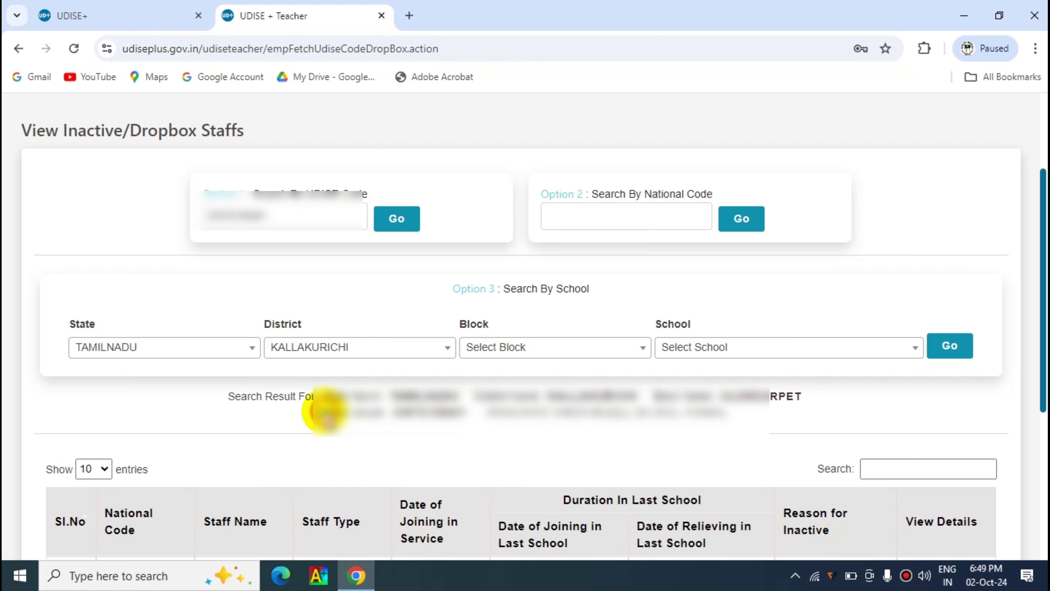
{"action": "left_click", "coordinate": [539, 355]}
{"action": "type", "text": "ulu"}
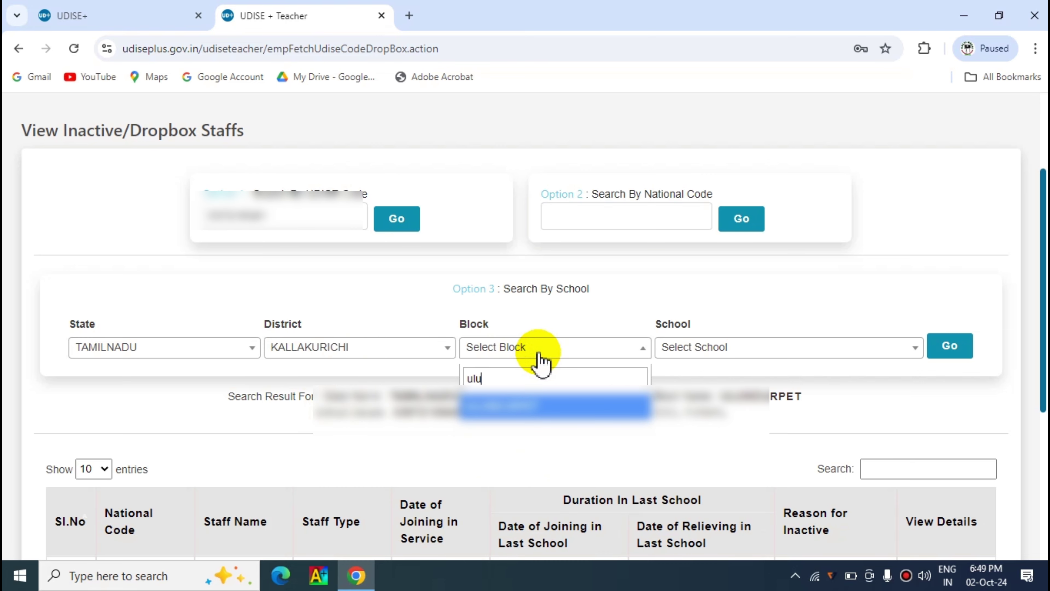
{"action": "left_click", "coordinate": [521, 407]}
{"action": "left_click", "coordinate": [701, 352]}
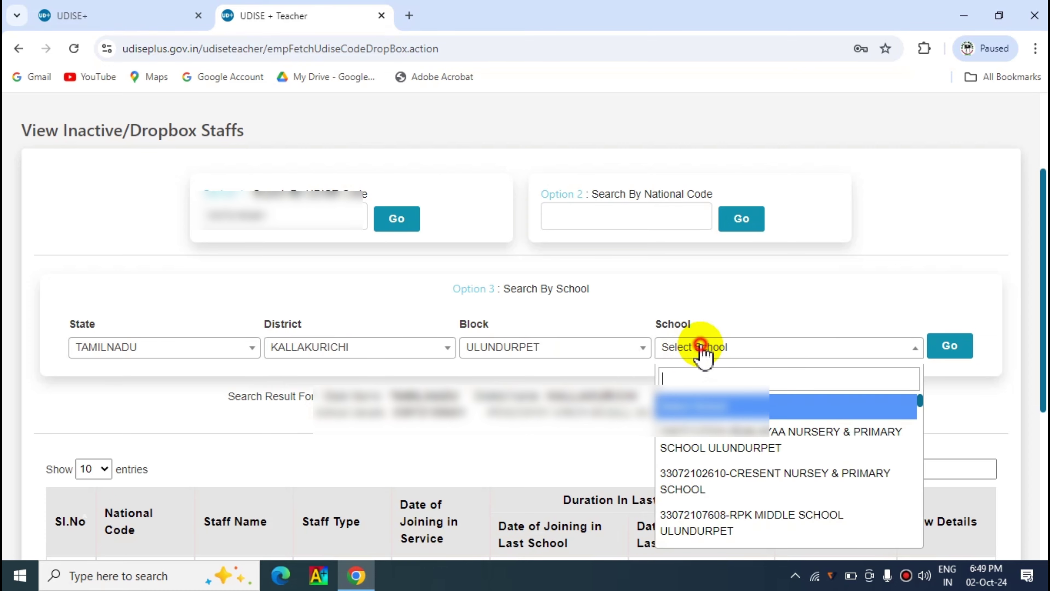
{"action": "type", "text": "thamal"}
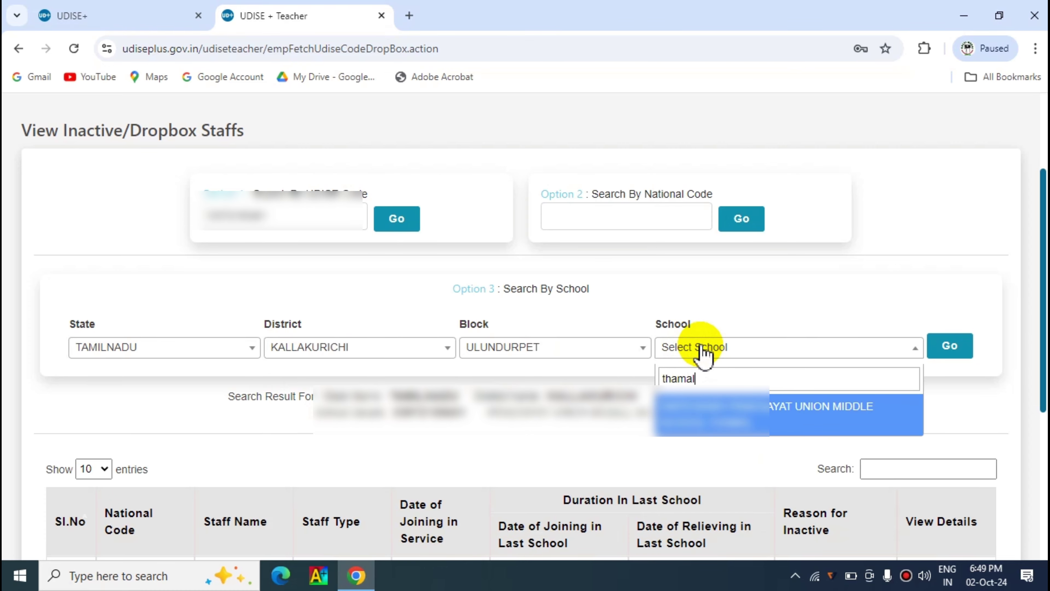
{"action": "left_click", "coordinate": [732, 418]}
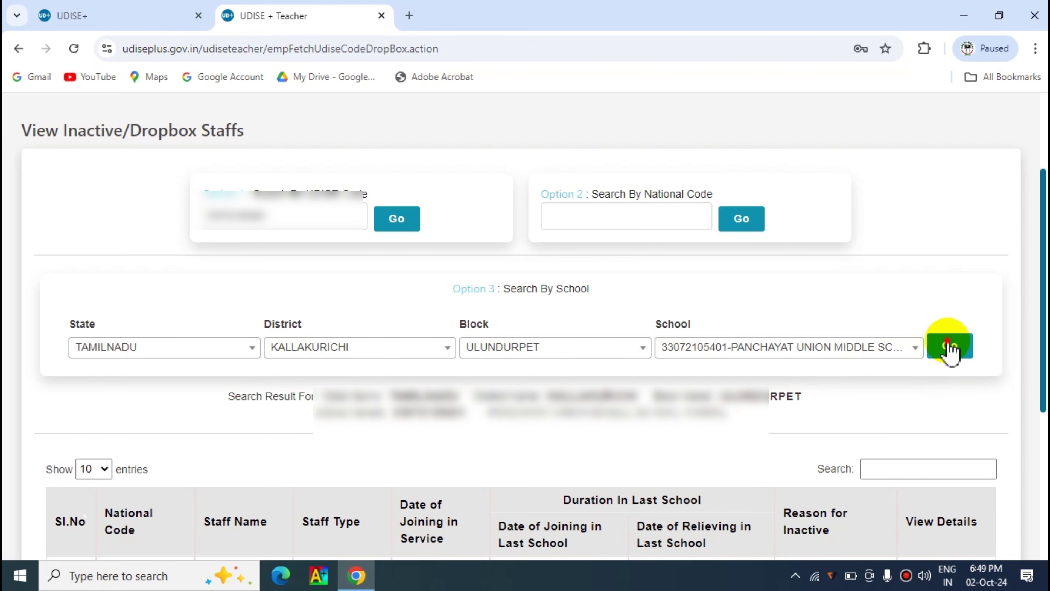
{"action": "left_click", "coordinate": [950, 347]}
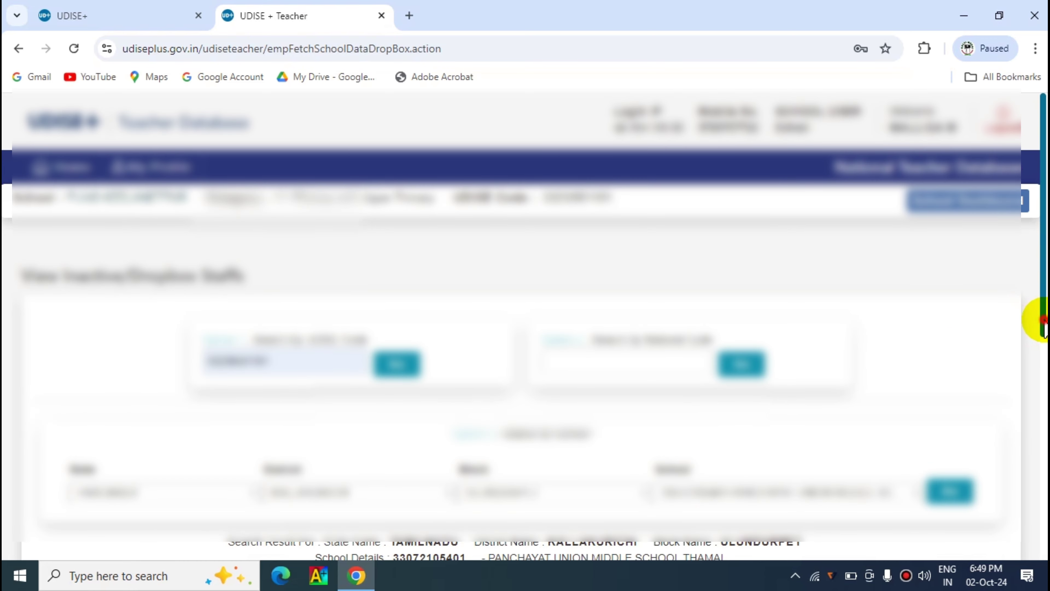
- Select the first listed teacher's National Code in the dropbox staff table
{"action": "left_click_drag", "start_coordinate": [1044, 325], "coordinate": [1044, 544]}
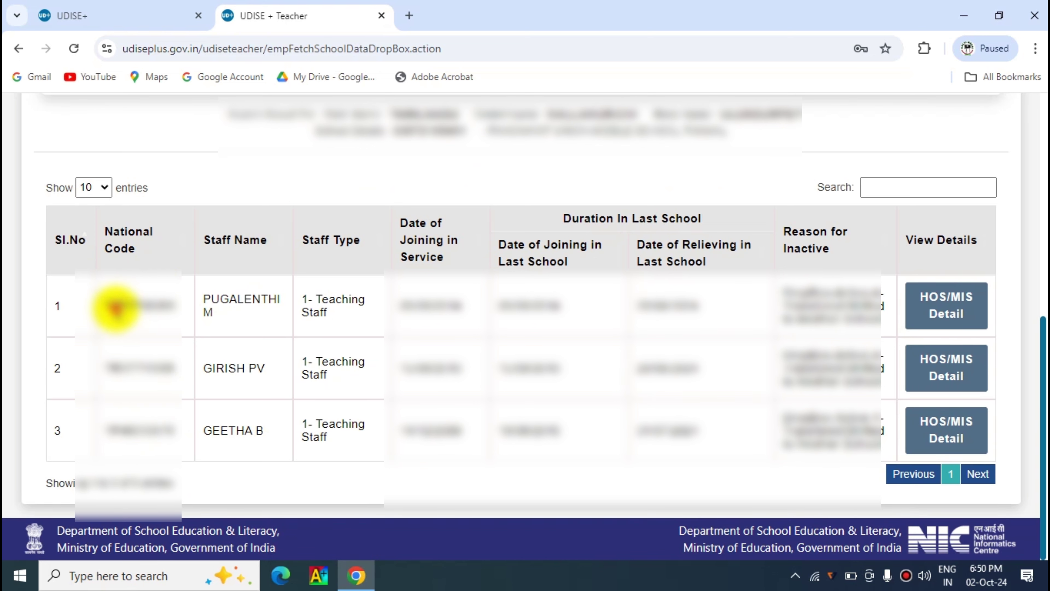
{"action": "double_click", "coordinate": [115, 307]}
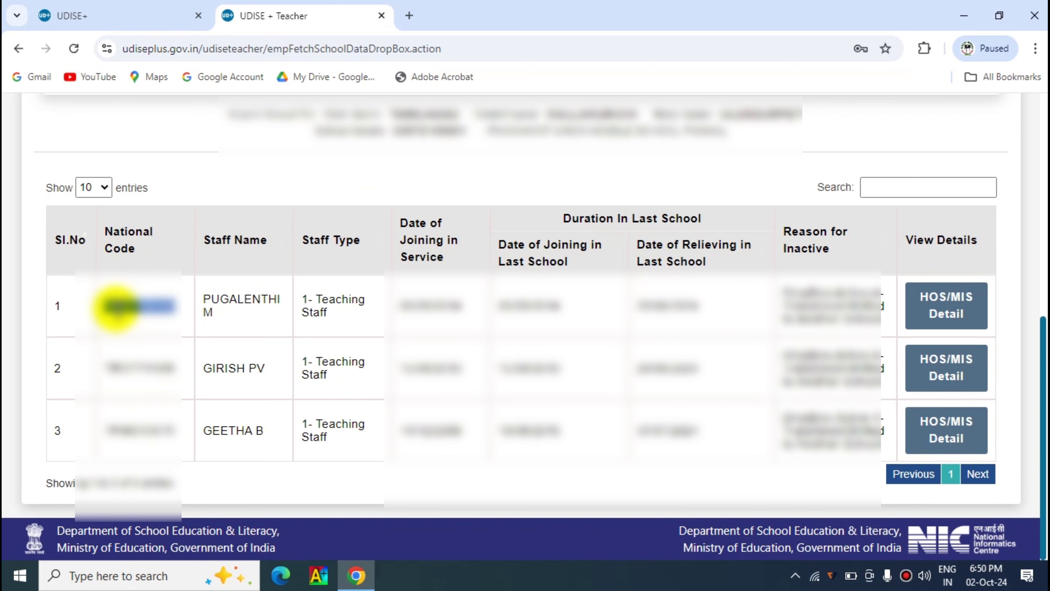
{"action": "scroll", "coordinate": [1032, 352], "scroll_direction": "up", "scroll_amount": 5}
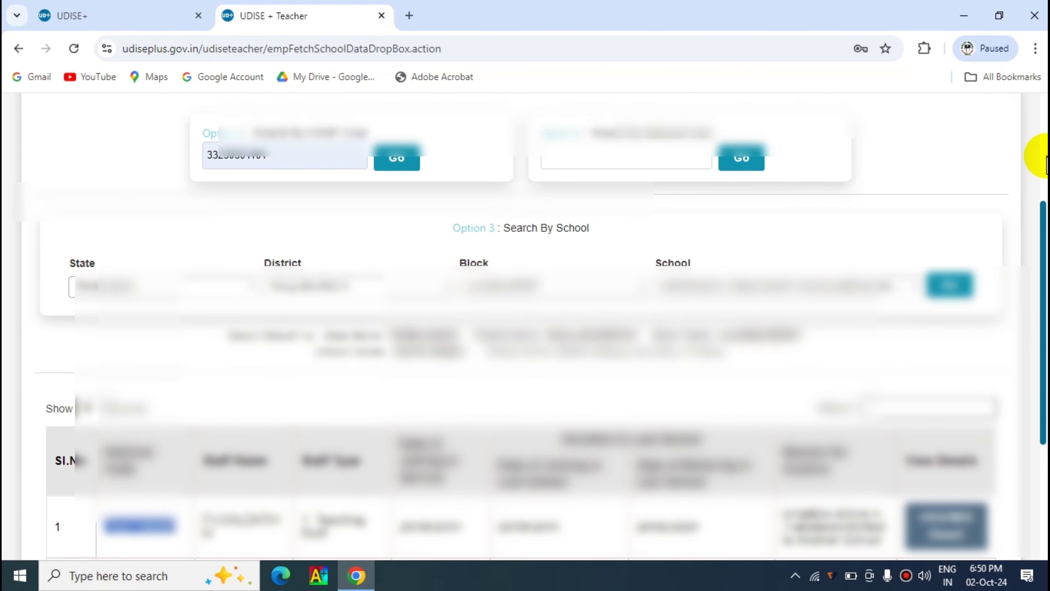
{"action": "scroll", "coordinate": [1038, 156], "scroll_direction": "up", "scroll_amount": 5}
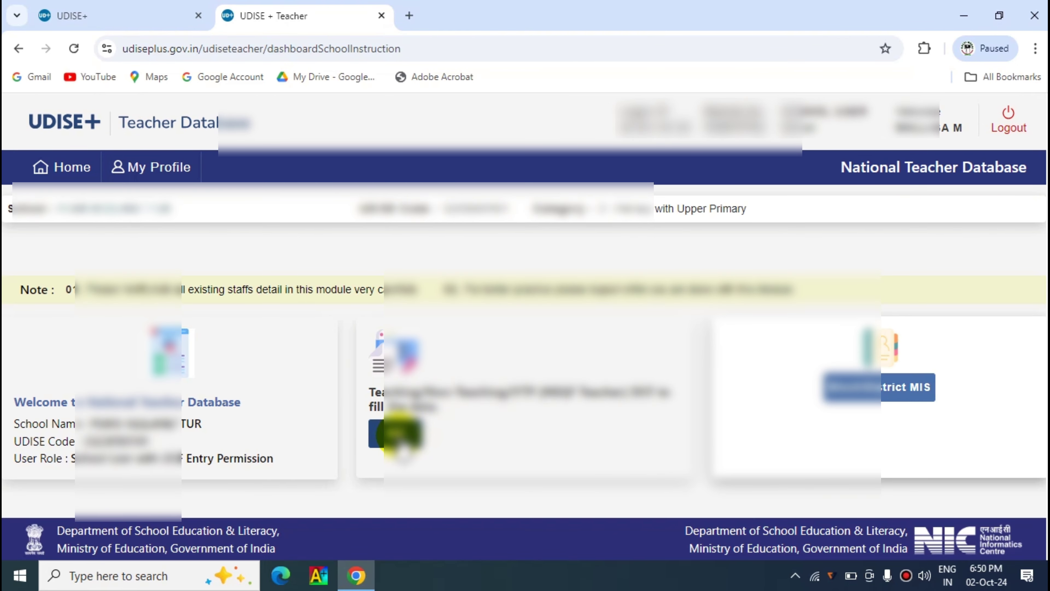
- Open the Teaching/Non Teaching staff section from the dashboard
{"action": "left_click", "coordinate": [396, 435]}
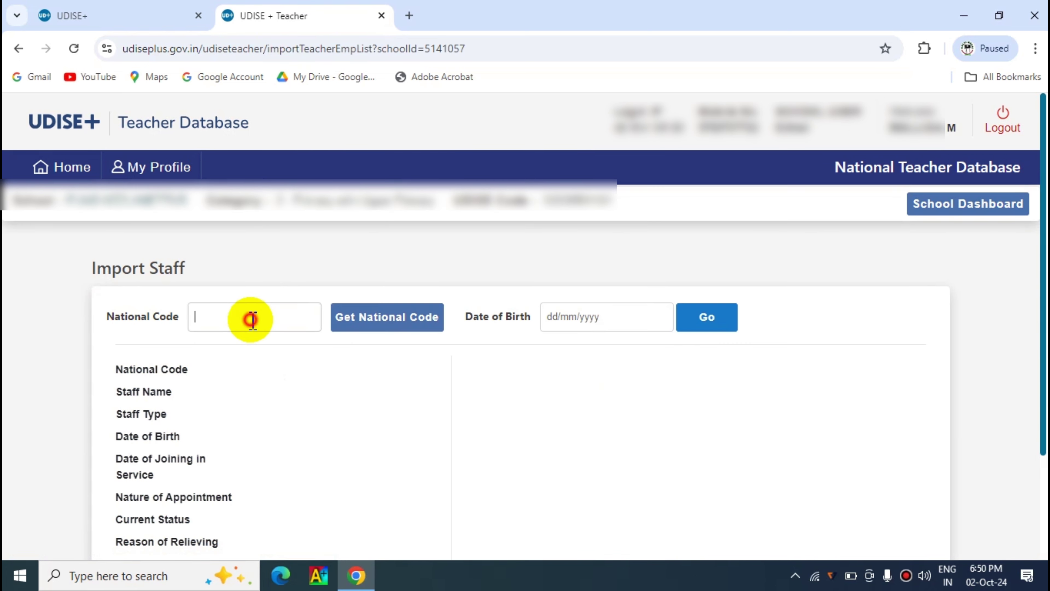
- Enter the teacher's national code and date of birth, then fetch their details with Go
{"action": "left_click", "coordinate": [252, 319]}
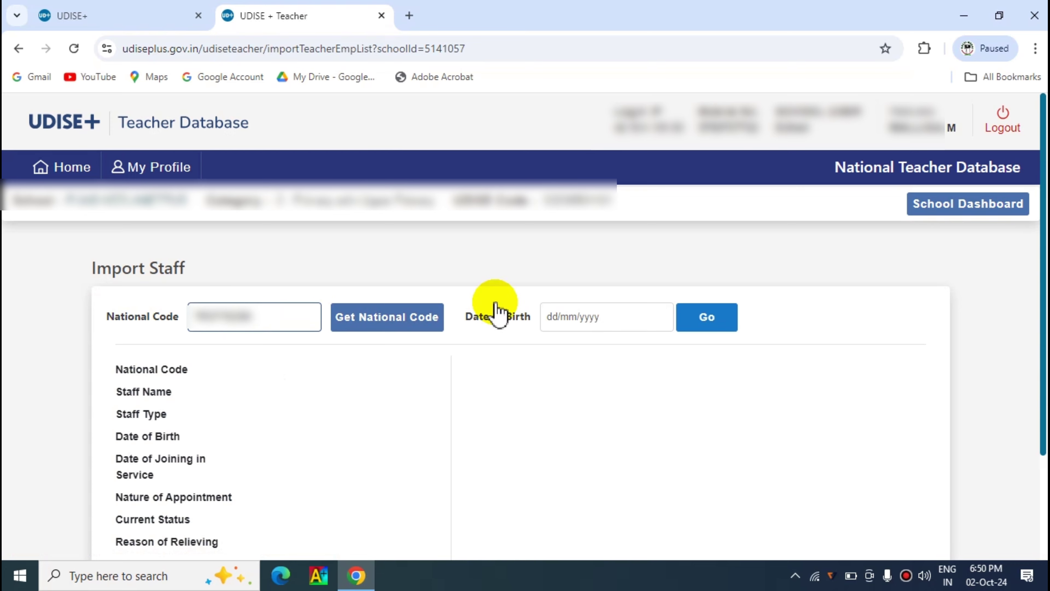
{"action": "left_click", "coordinate": [559, 319]}
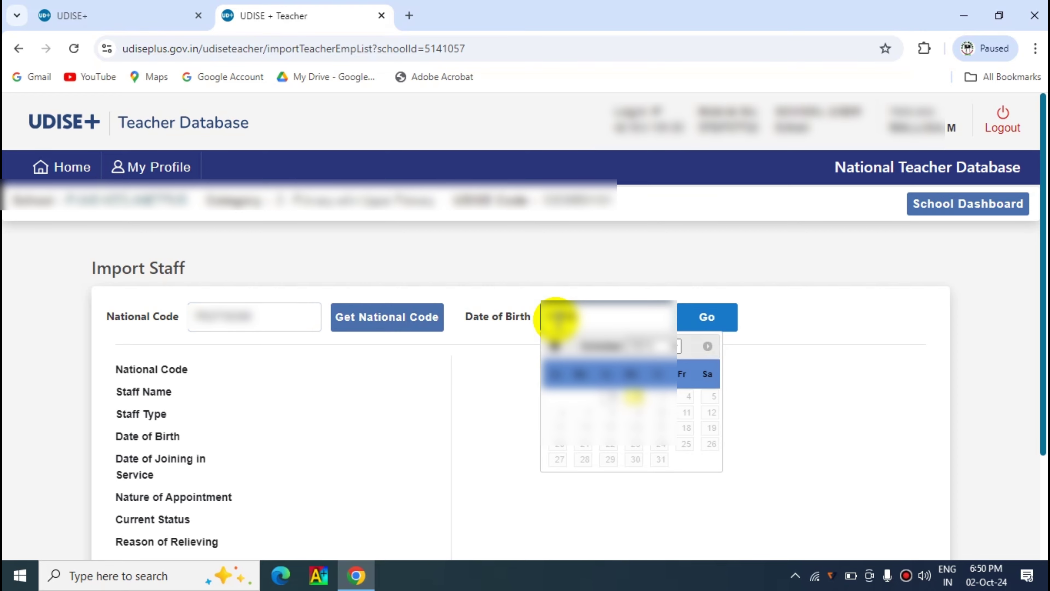
{"action": "type", "text": "90"}
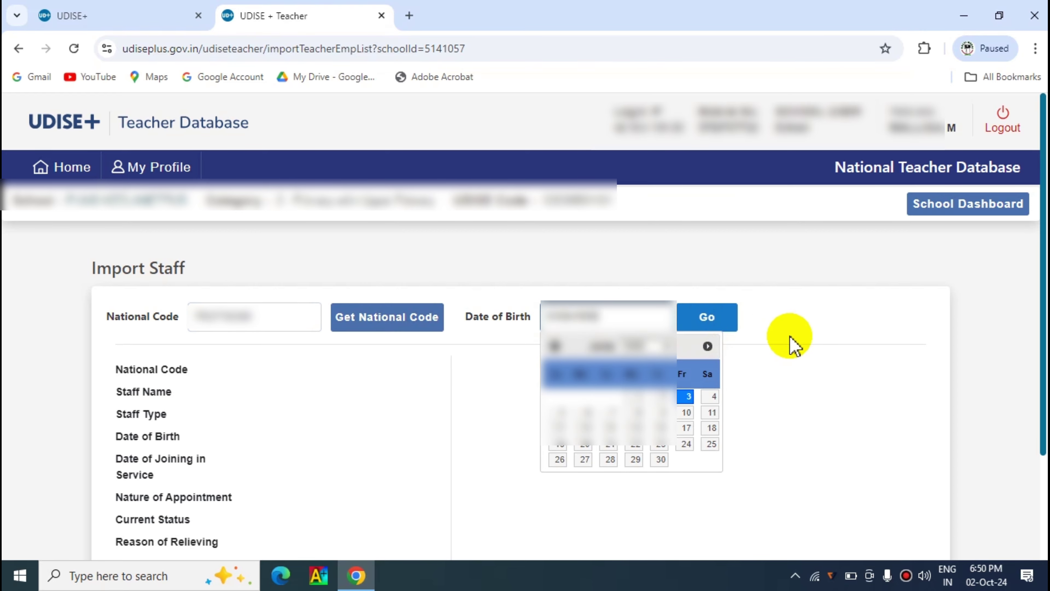
{"action": "left_click", "coordinate": [686, 397]}
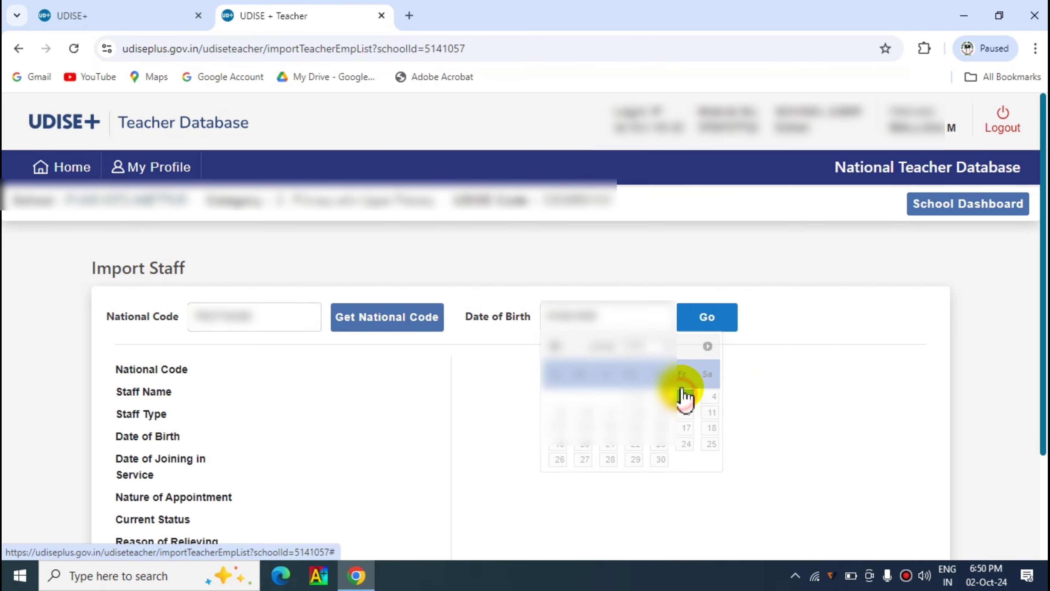
{"action": "left_click", "coordinate": [705, 327]}
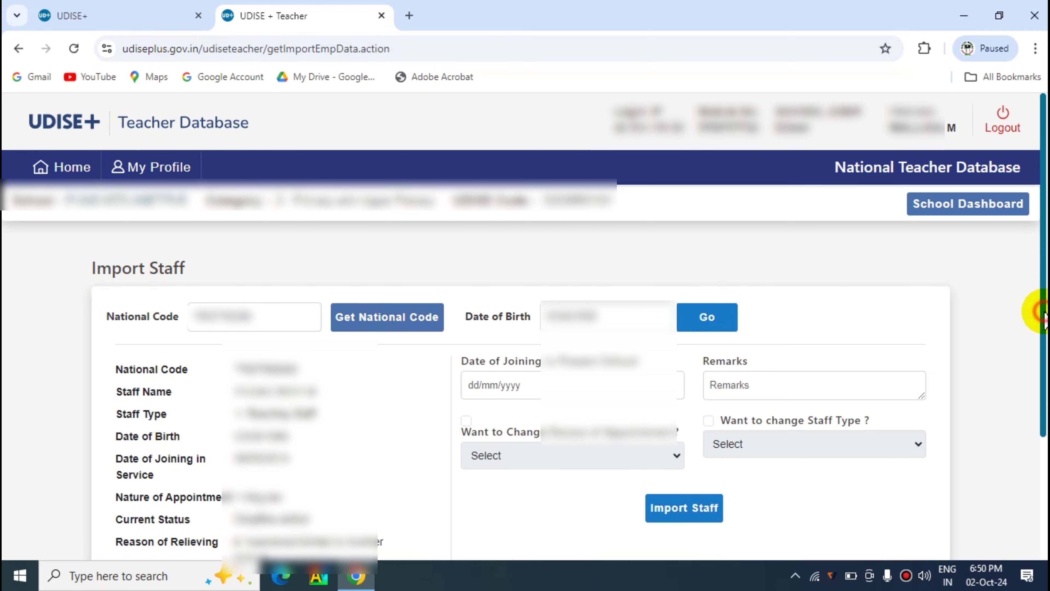
- Fill in Date of Joining in Present School as 21/08/2024
{"action": "left_click_drag", "start_coordinate": [1043, 319], "coordinate": [1036, 429]}
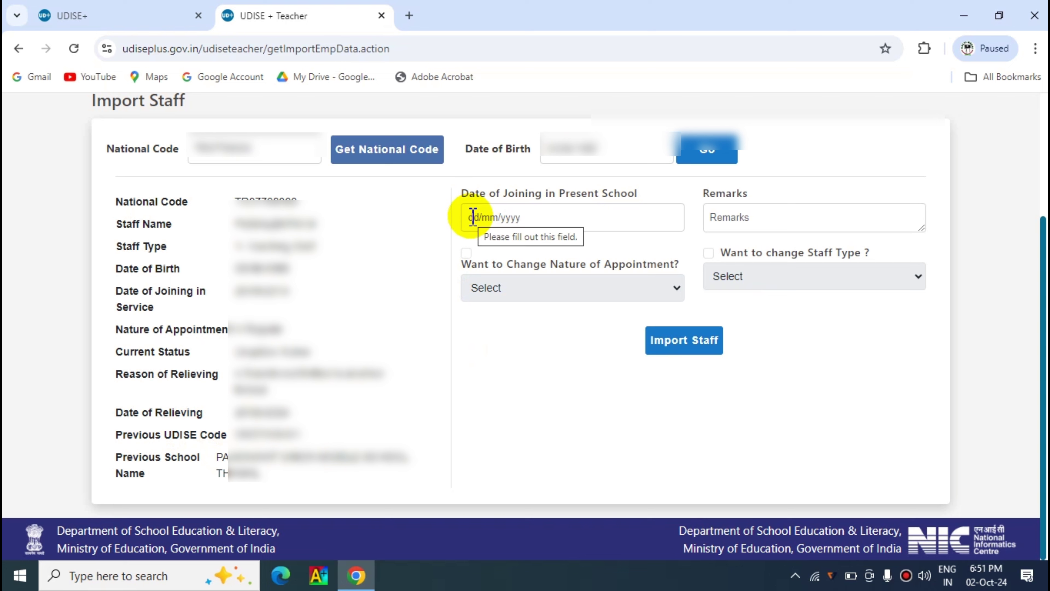
{"action": "left_click", "coordinate": [472, 217]}
{"action": "type", "text": "21"}
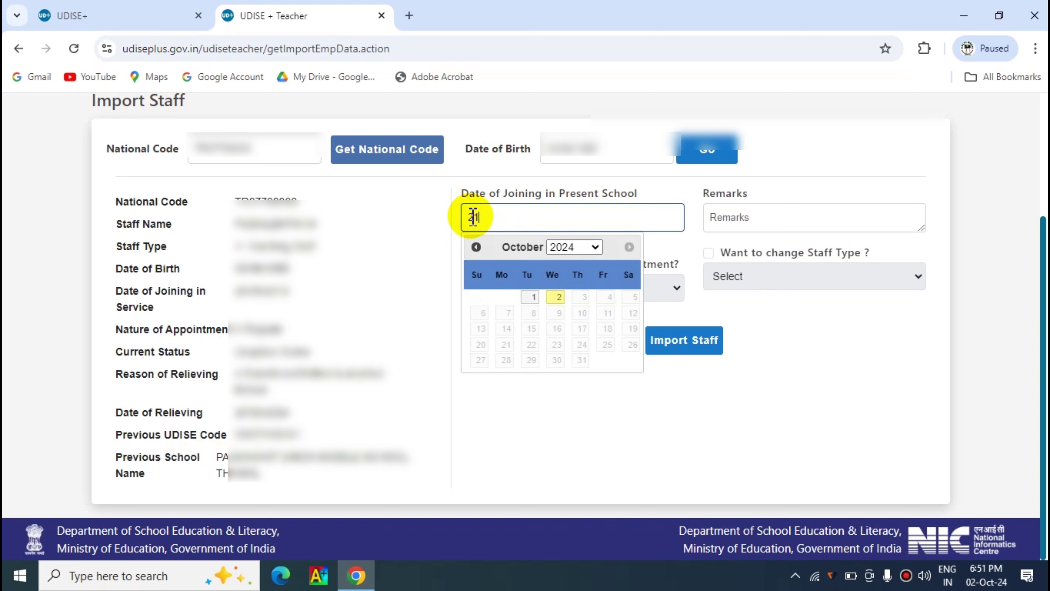
{"action": "type", "text": "/08/20"}
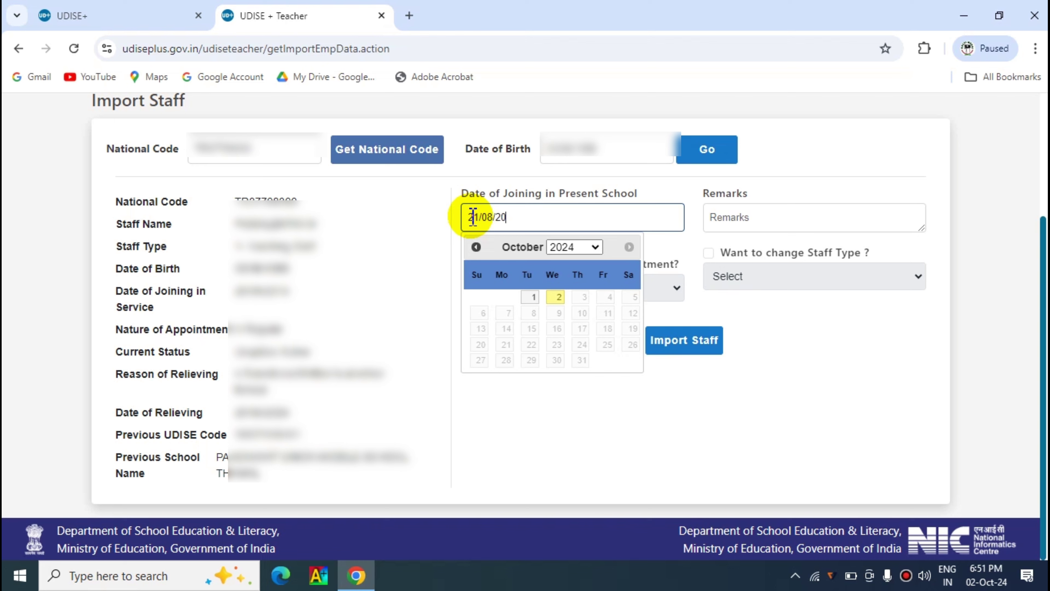
{"action": "type", "text": "24"}
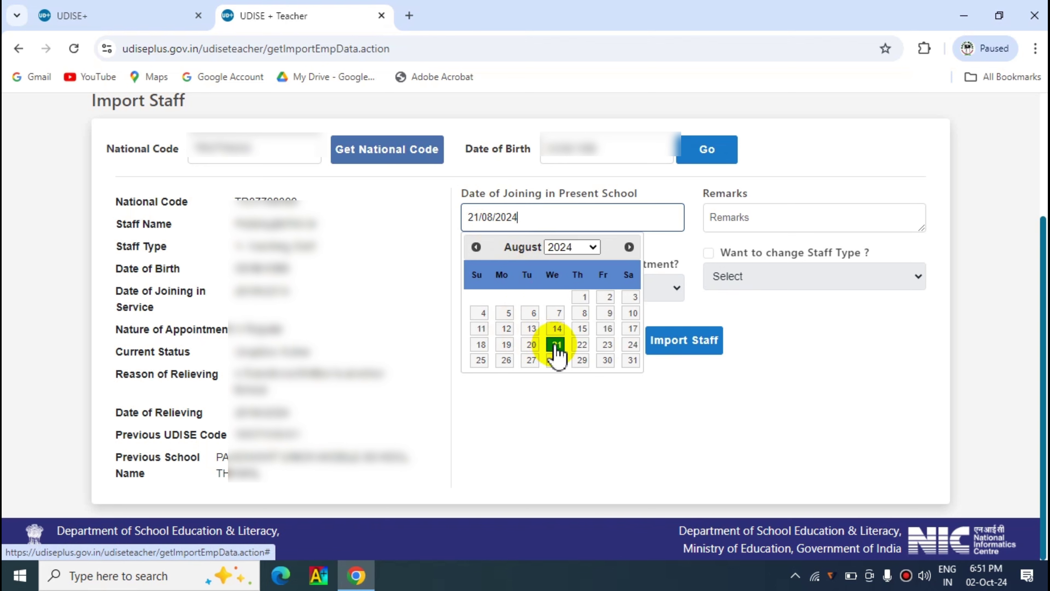
{"action": "left_click", "coordinate": [556, 344]}
{"action": "left_click", "coordinate": [770, 221]}
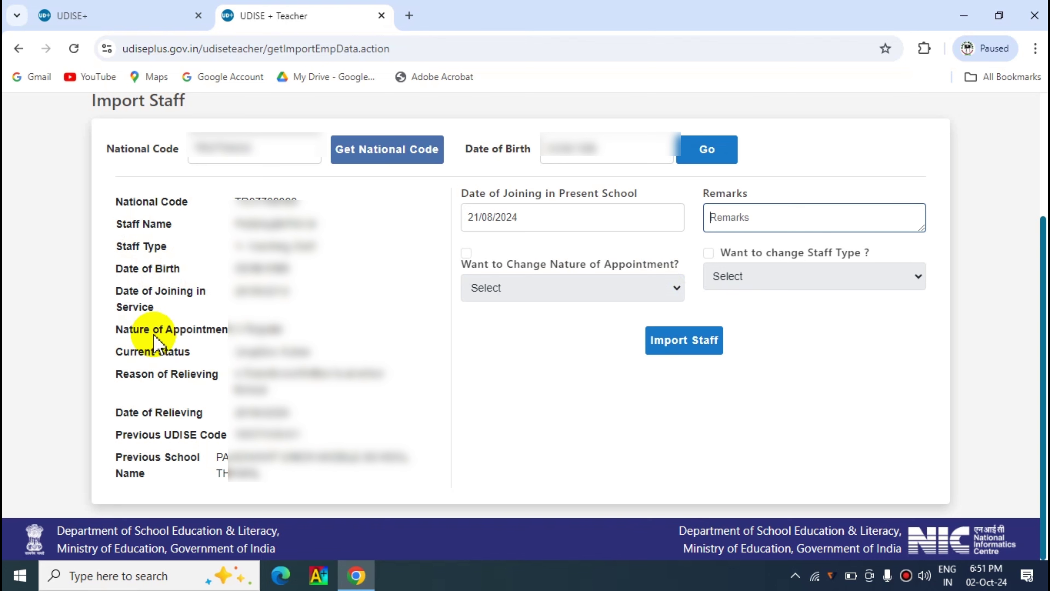
{"action": "left_click", "coordinate": [467, 253]}
{"action": "left_click", "coordinate": [673, 289]}
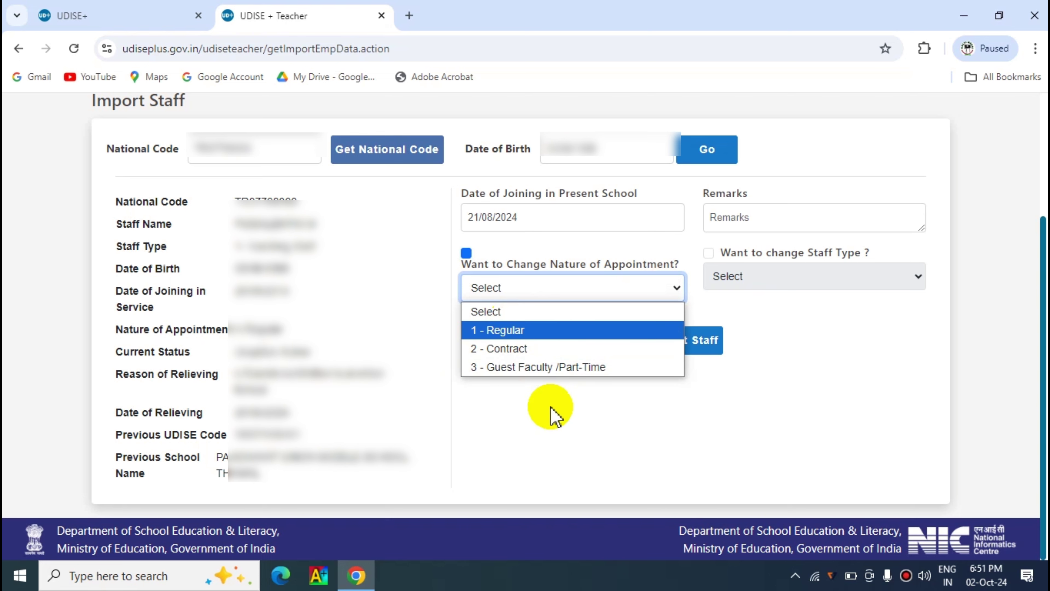
{"action": "left_click", "coordinate": [581, 424]}
{"action": "left_click", "coordinate": [466, 253]}
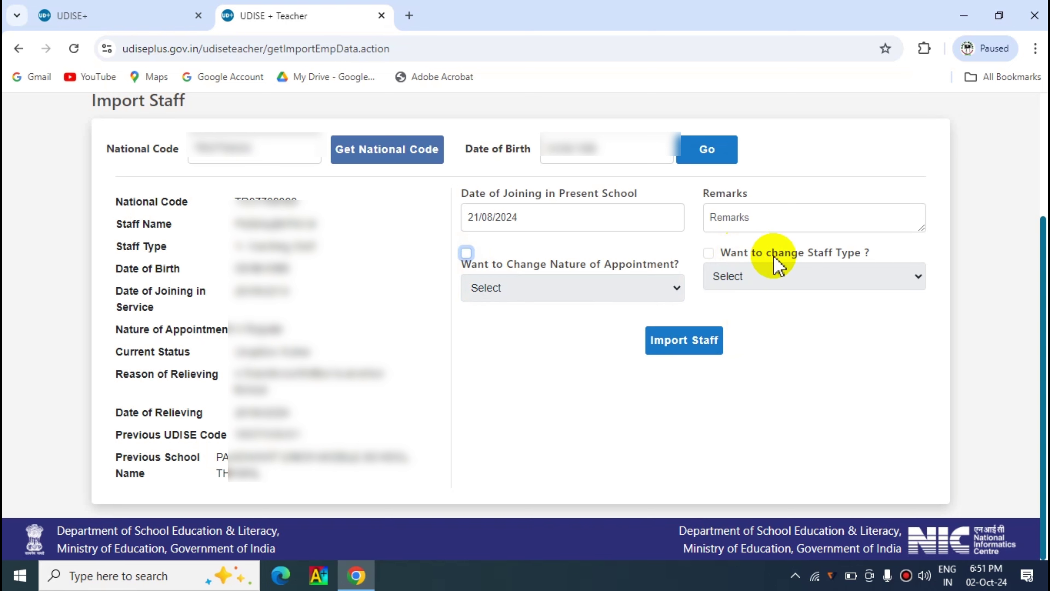
{"action": "left_click", "coordinate": [707, 253]}
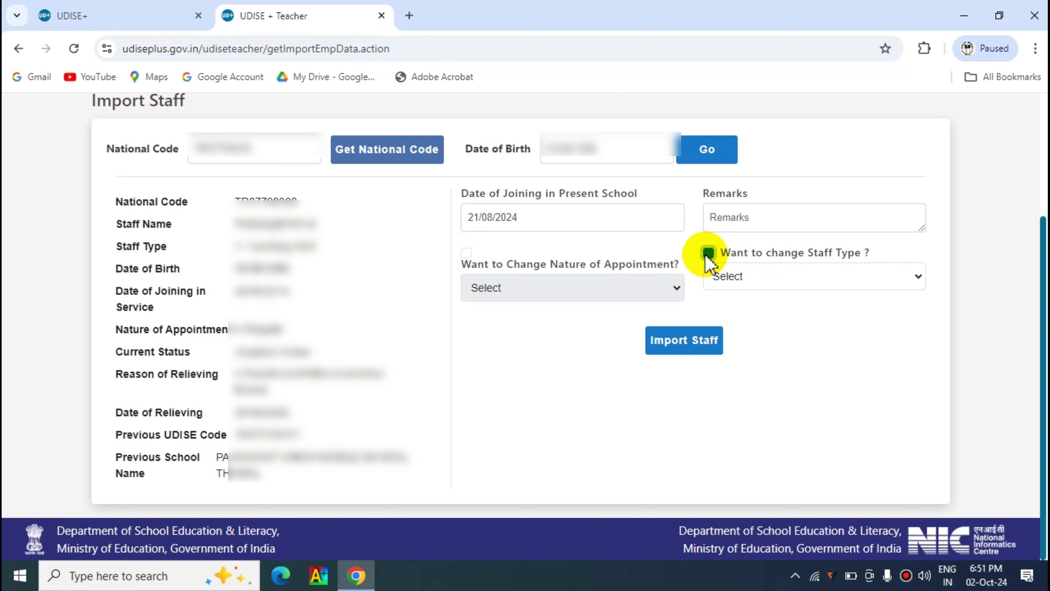
{"action": "left_click", "coordinate": [915, 276]}
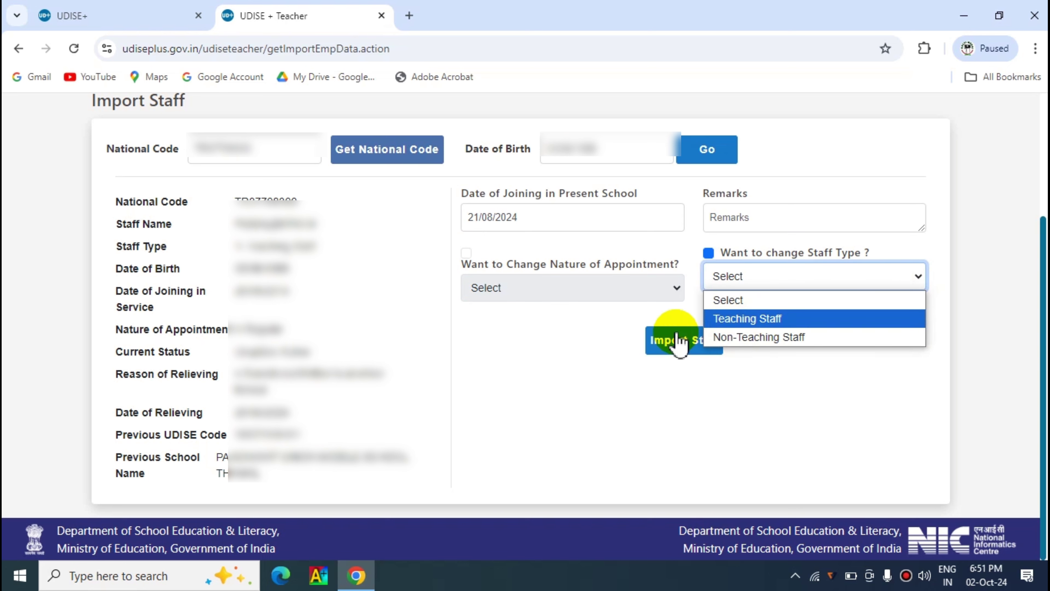
{"action": "key", "text": "Down"}
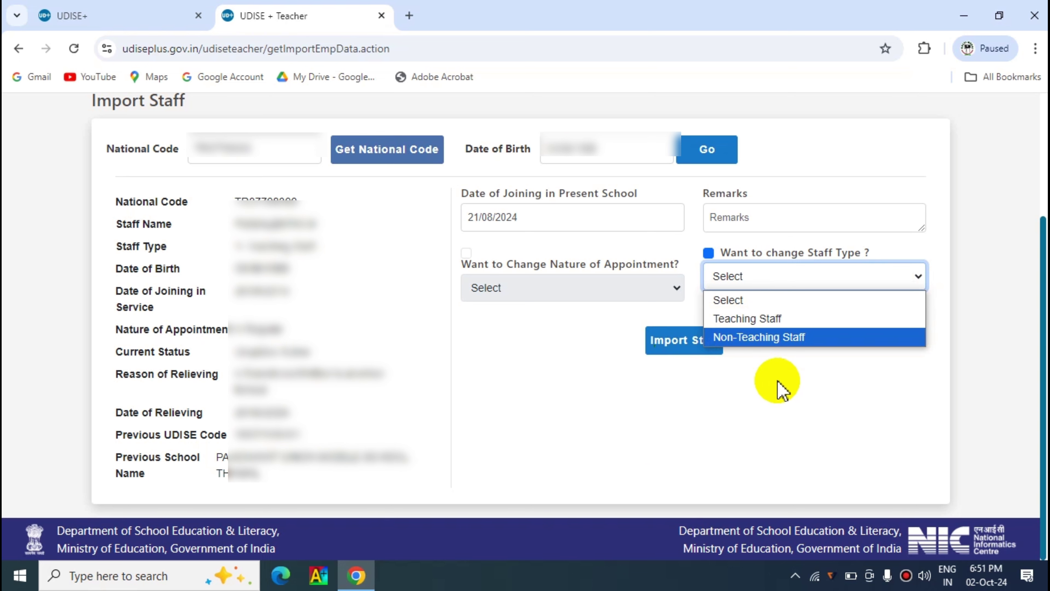
{"action": "left_click", "coordinate": [800, 374]}
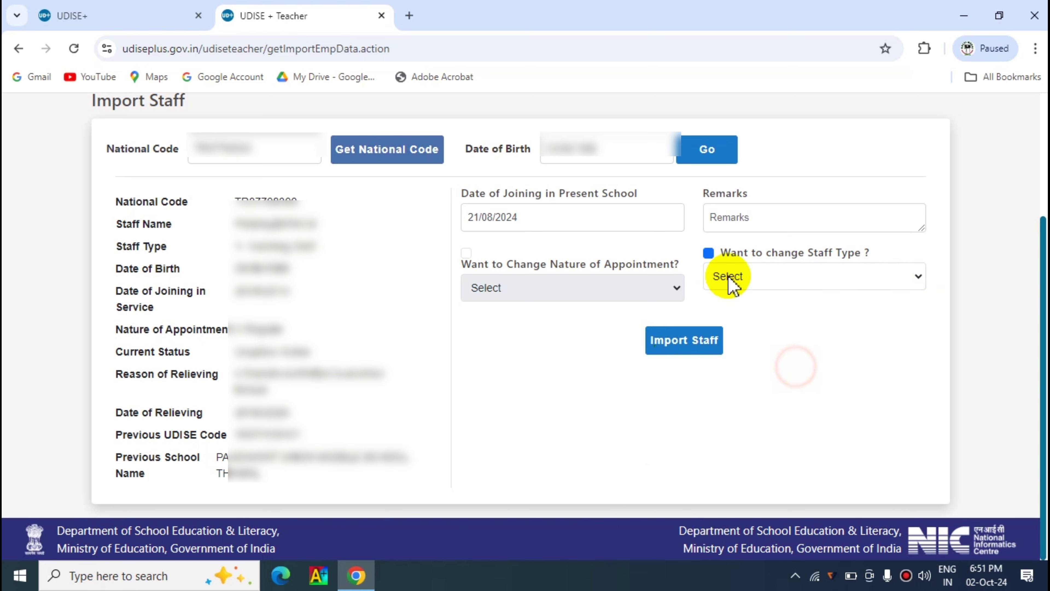
{"action": "left_click", "coordinate": [708, 253]}
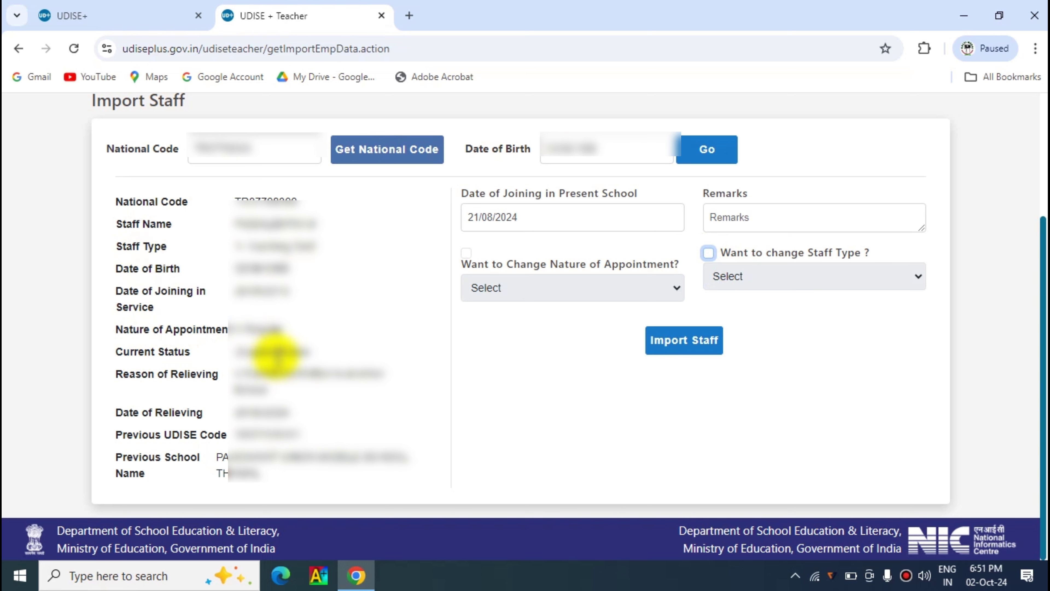
{"action": "left_click", "coordinate": [466, 253]}
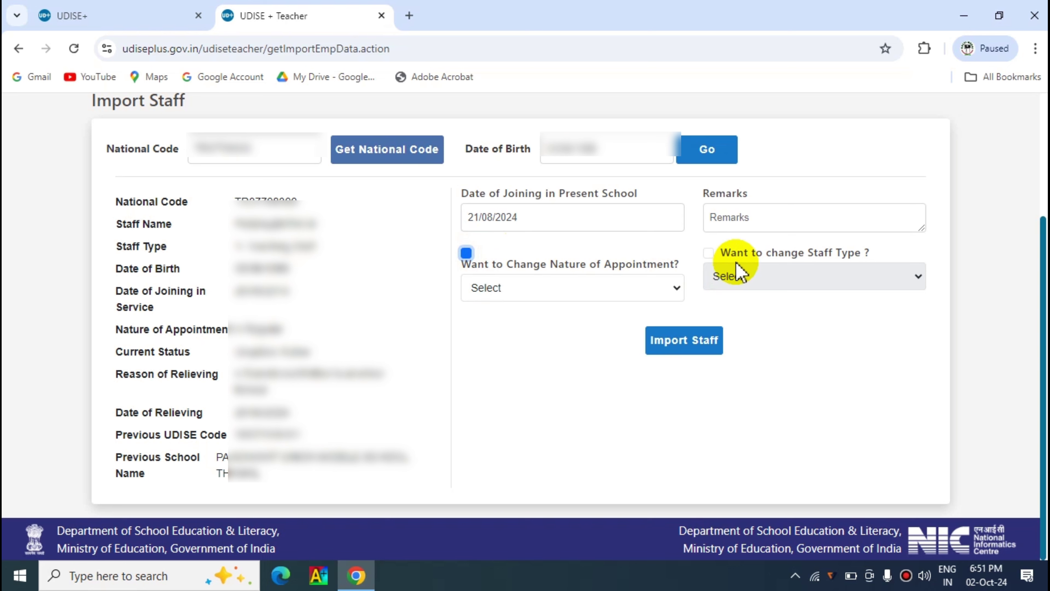
{"action": "left_click", "coordinate": [708, 253]}
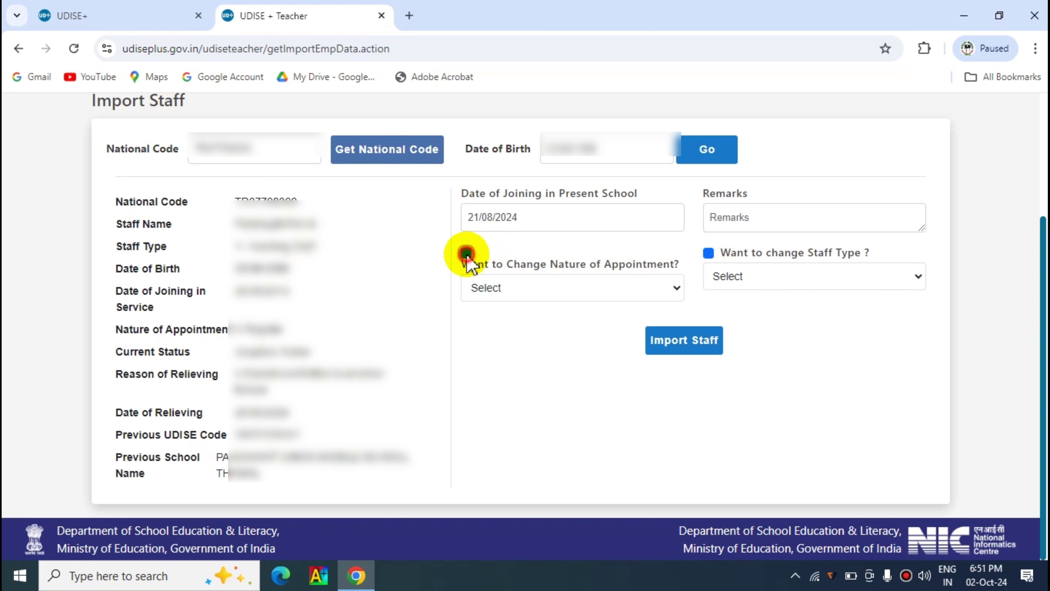
{"action": "left_click", "coordinate": [467, 254]}
{"action": "left_click", "coordinate": [709, 256]}
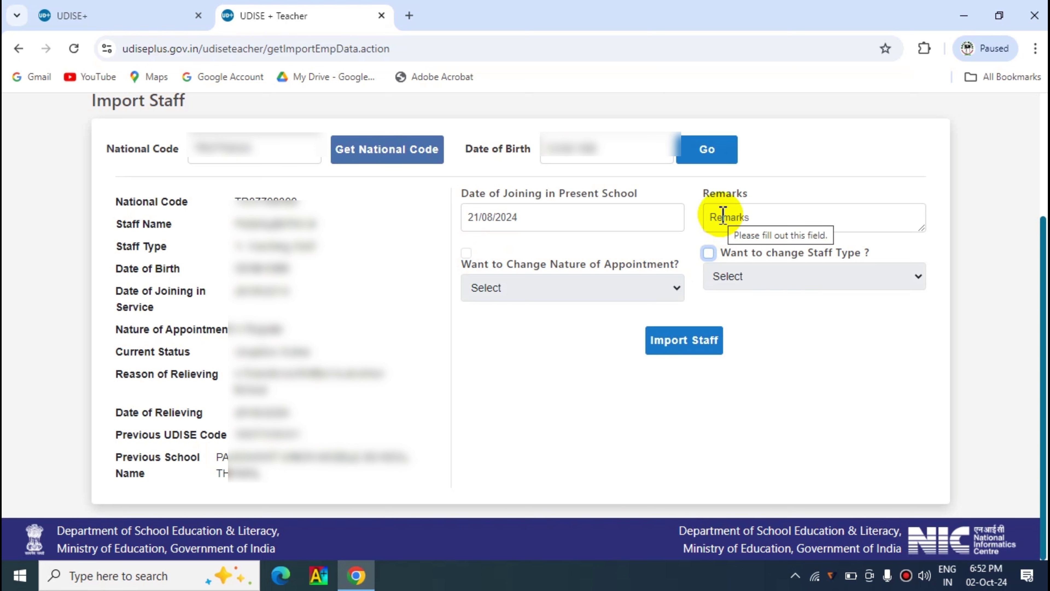
- Enter the remark 'TRANSFER FROM ANOTHER SCHOOL', then submit and confirm Import Staff
{"action": "left_click", "coordinate": [723, 216]}
{"action": "type", "text": "TRANSFER FROM ANOTHER SCHOOL"}
{"action": "left_click", "coordinate": [854, 369]}
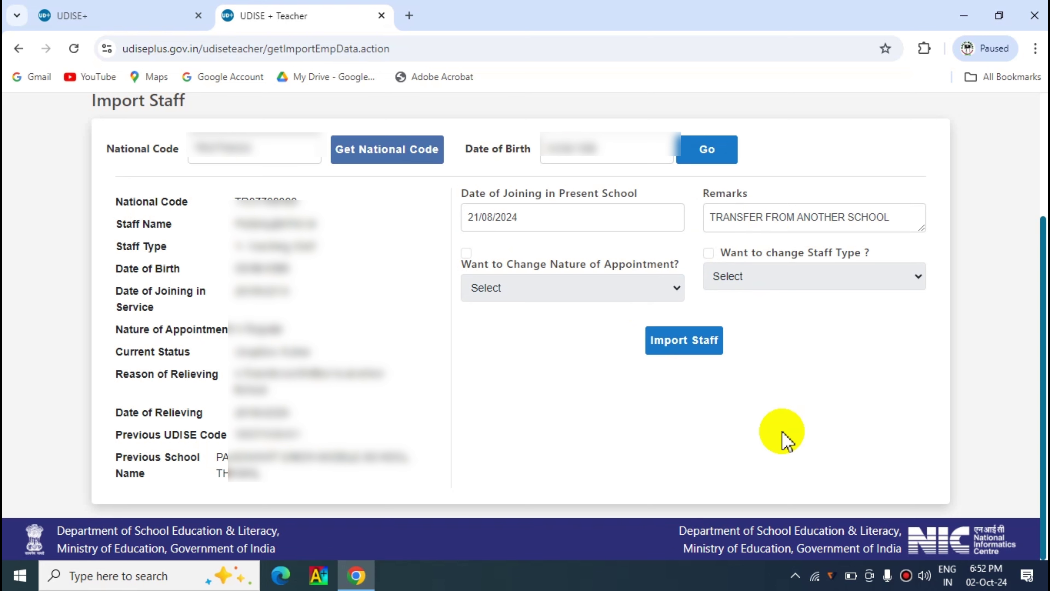
{"action": "left_click", "coordinate": [686, 341]}
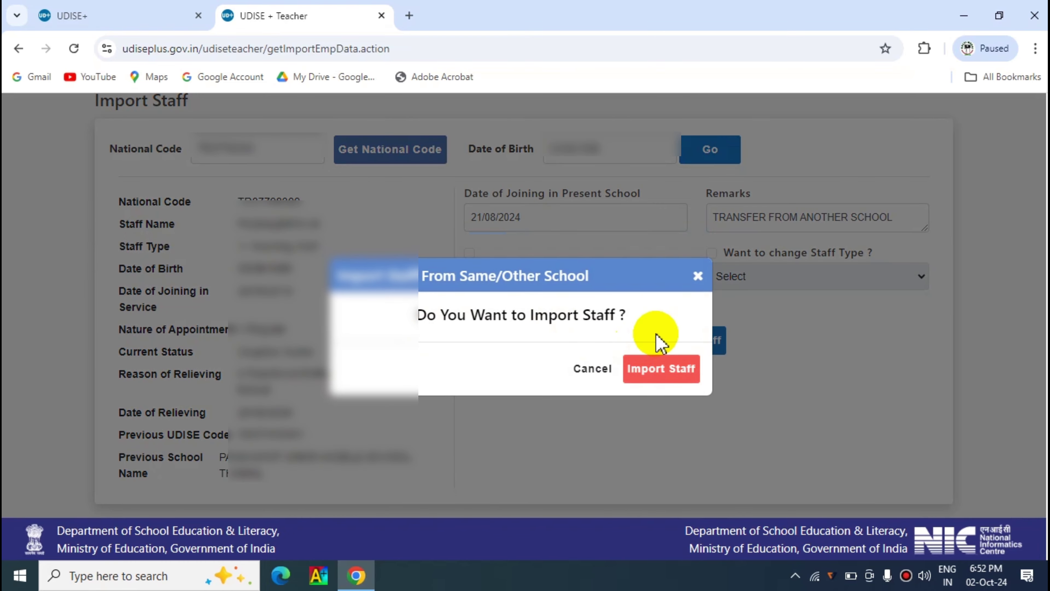
{"action": "left_click", "coordinate": [658, 372]}
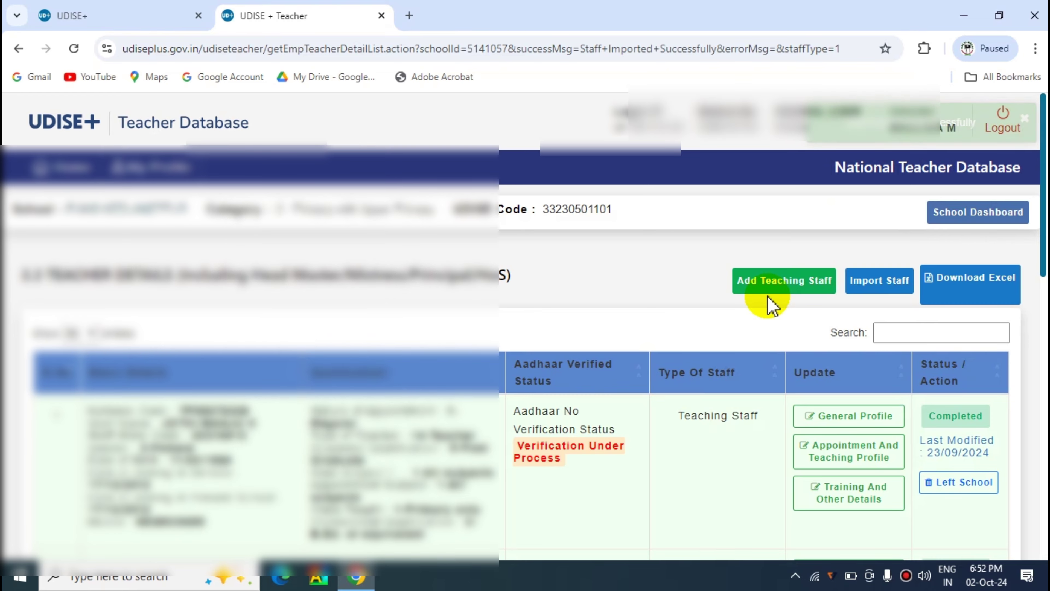
{"action": "left_click_drag", "start_coordinate": [1043, 269], "coordinate": [1040, 547]}
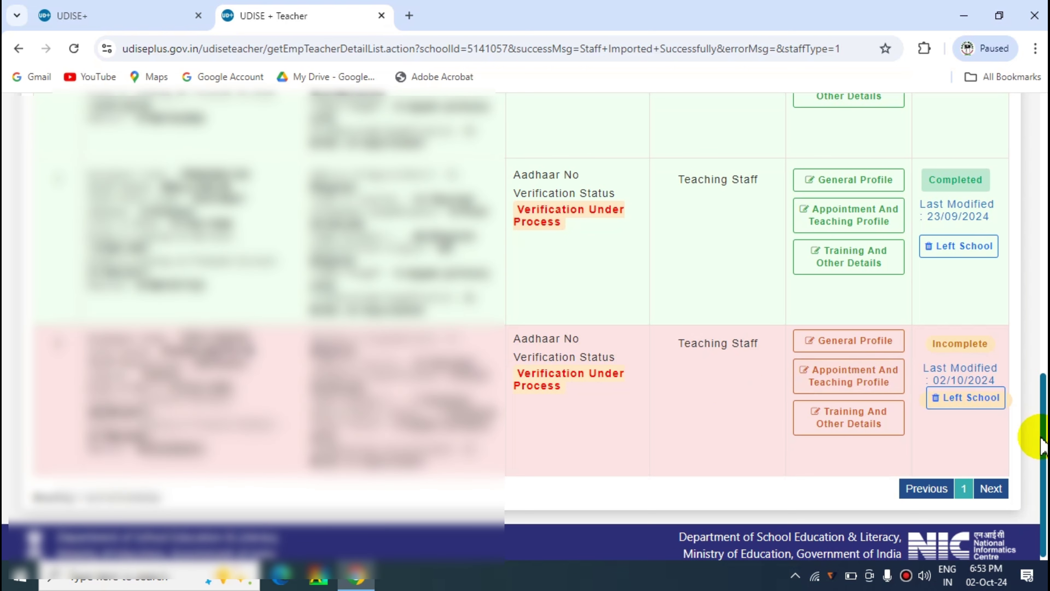
{"action": "left_click_drag", "start_coordinate": [1042, 435], "coordinate": [1042, 467]}
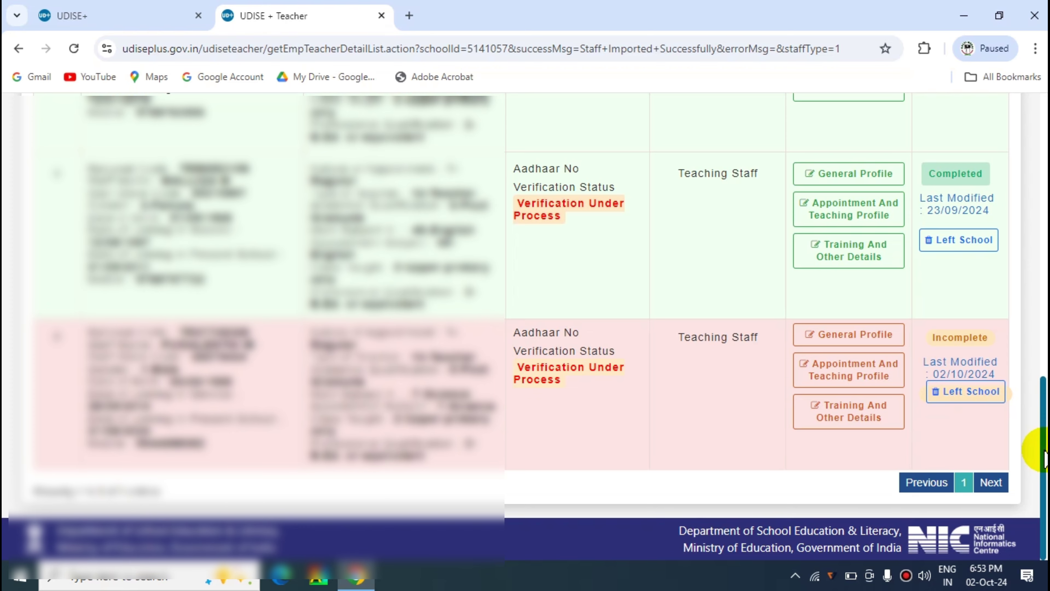
{"action": "left_click_drag", "start_coordinate": [1044, 455], "coordinate": [1044, 173]}
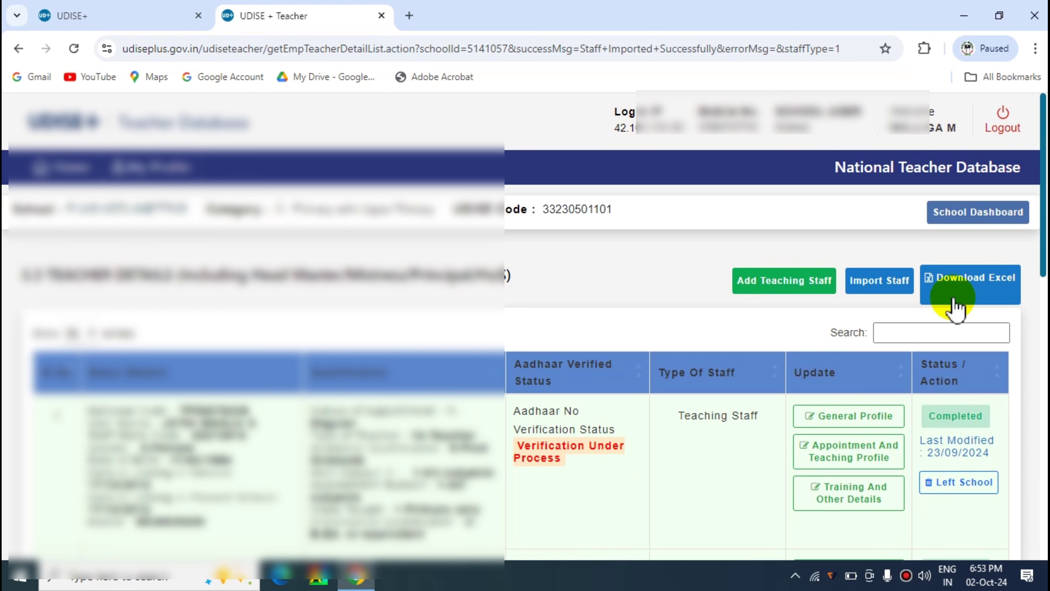